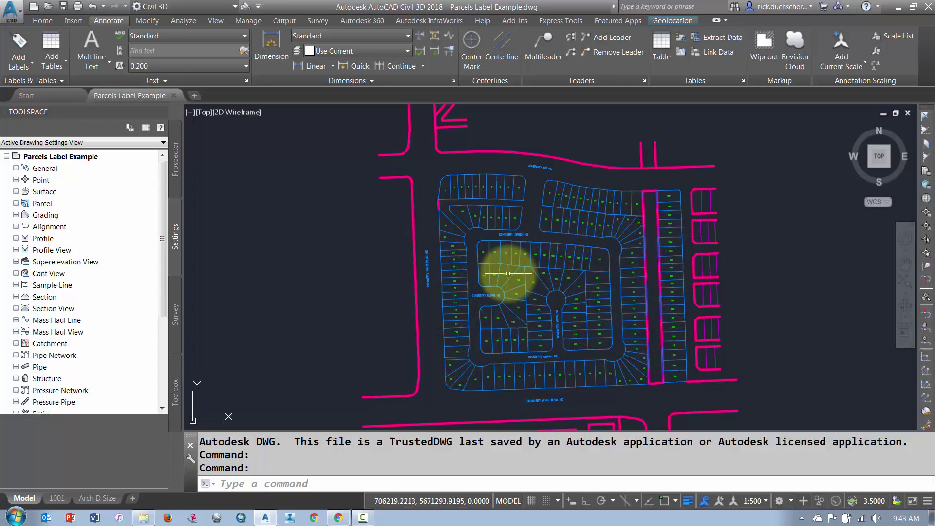
Step: Open Add Parcel Labels from the Annotate ribbon's Add Labels > Parcel menu
{"action": "mouse_move", "coordinate": [509, 274]}
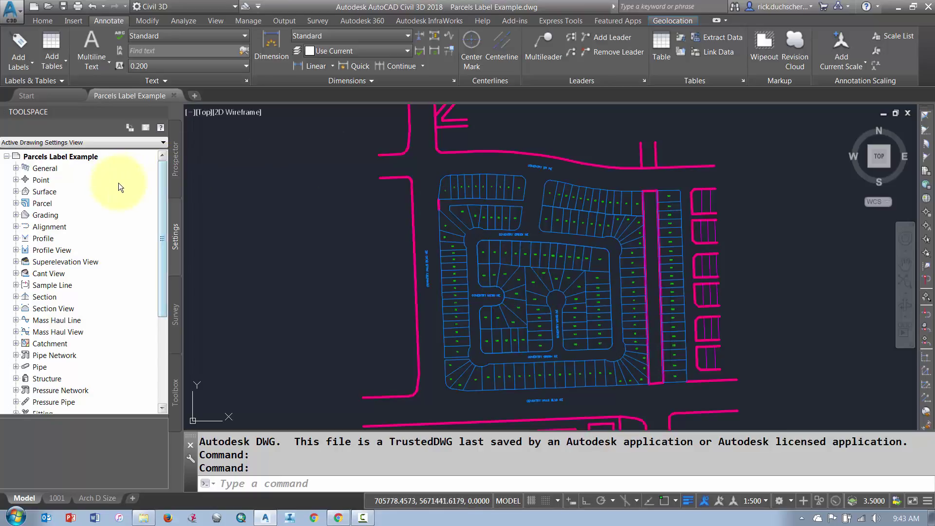
{"action": "left_click", "coordinate": [111, 21]}
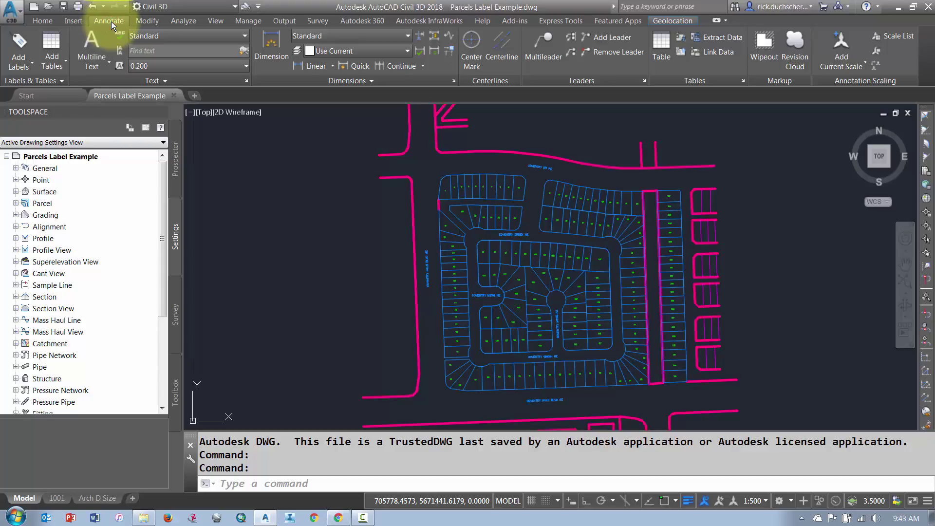
{"action": "left_click", "coordinate": [24, 64]}
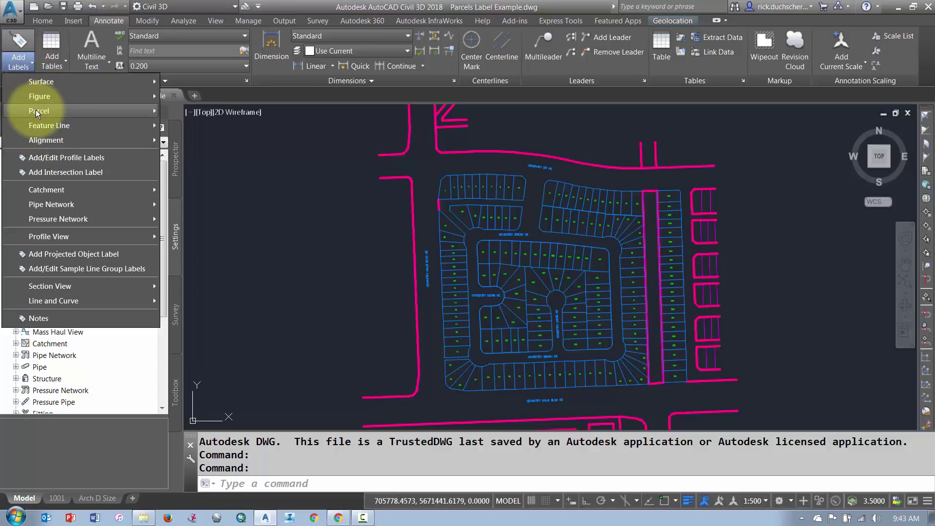
{"action": "mouse_move", "coordinate": [60, 109]}
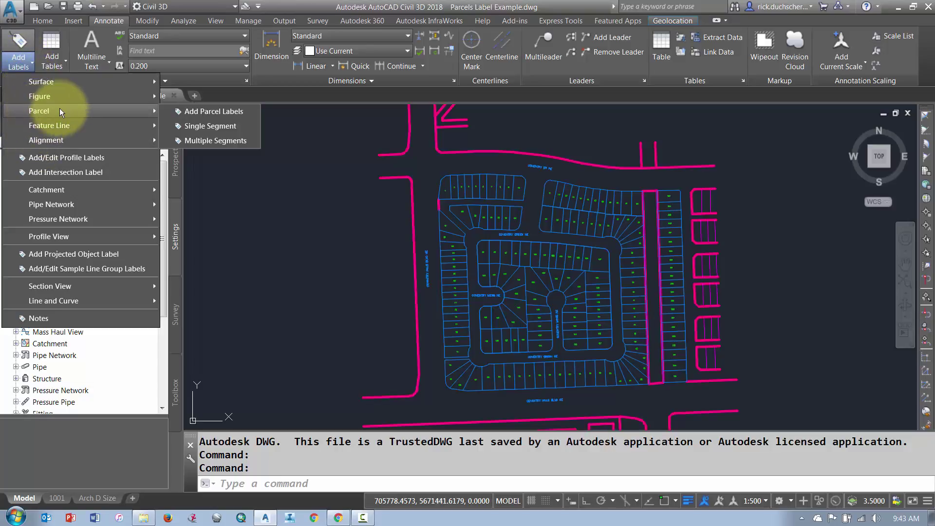
{"action": "left_click", "coordinate": [206, 113]}
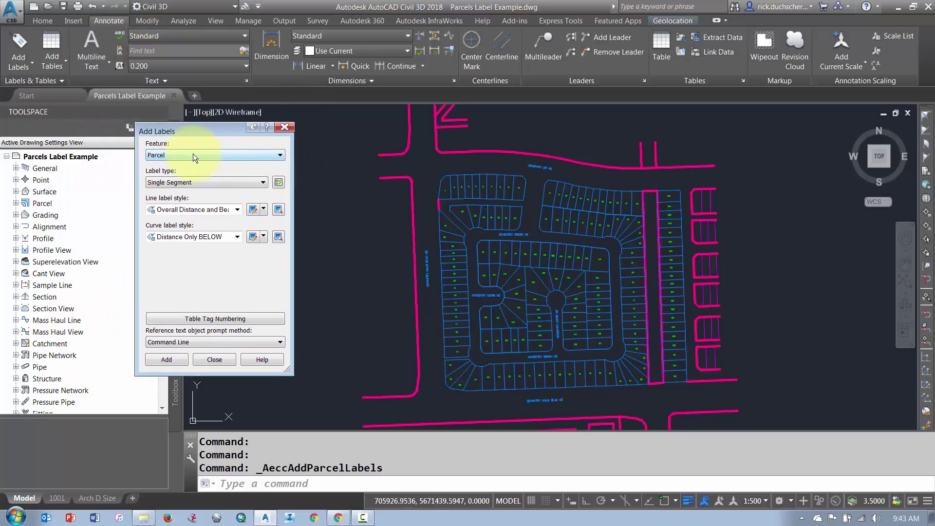
Step: Keep Single Segment and the default line style, and choose Delta over Length and Radius for curves
{"action": "left_click", "coordinate": [173, 183]}
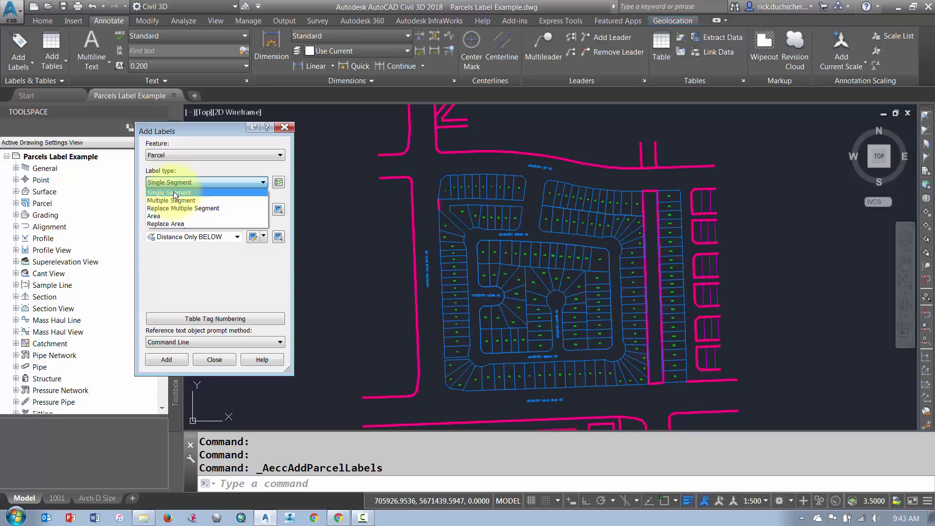
{"action": "left_click", "coordinate": [175, 194]}
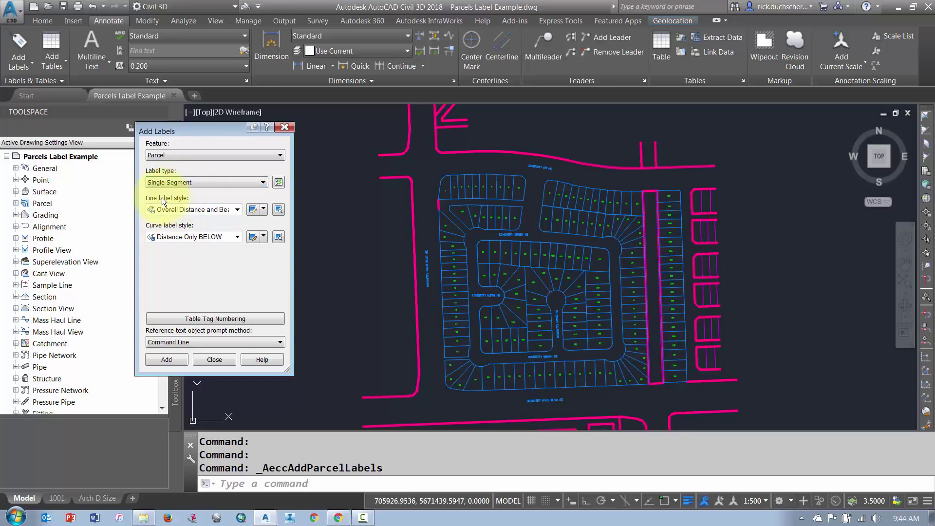
{"action": "left_click", "coordinate": [171, 222]}
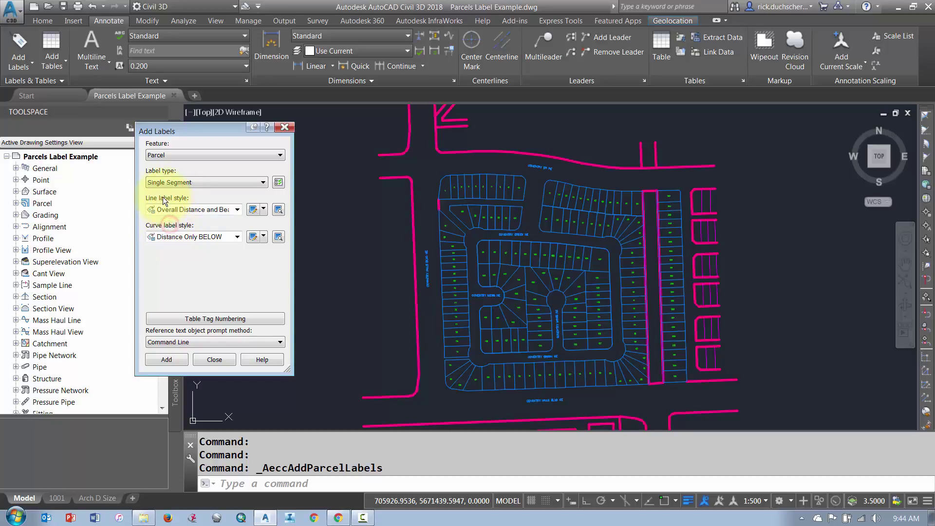
{"action": "left_click", "coordinate": [199, 210]}
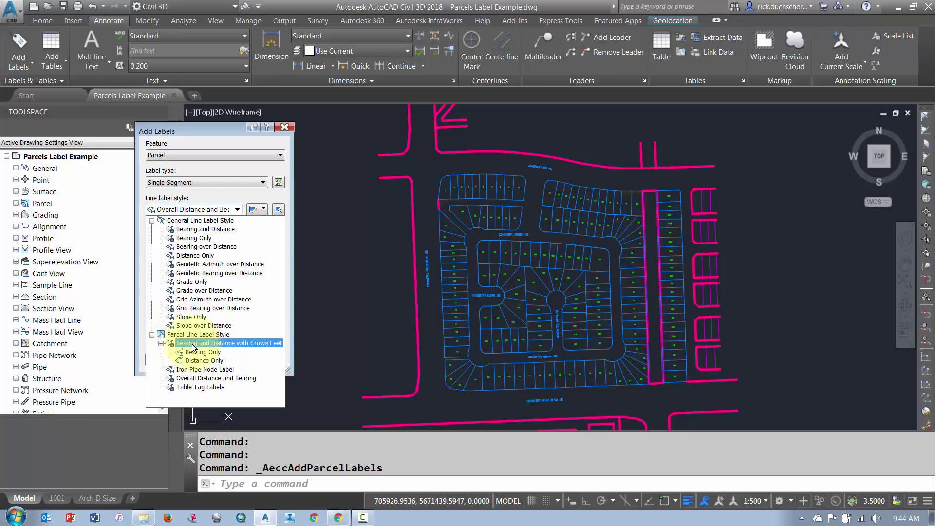
{"action": "left_click", "coordinate": [183, 192]}
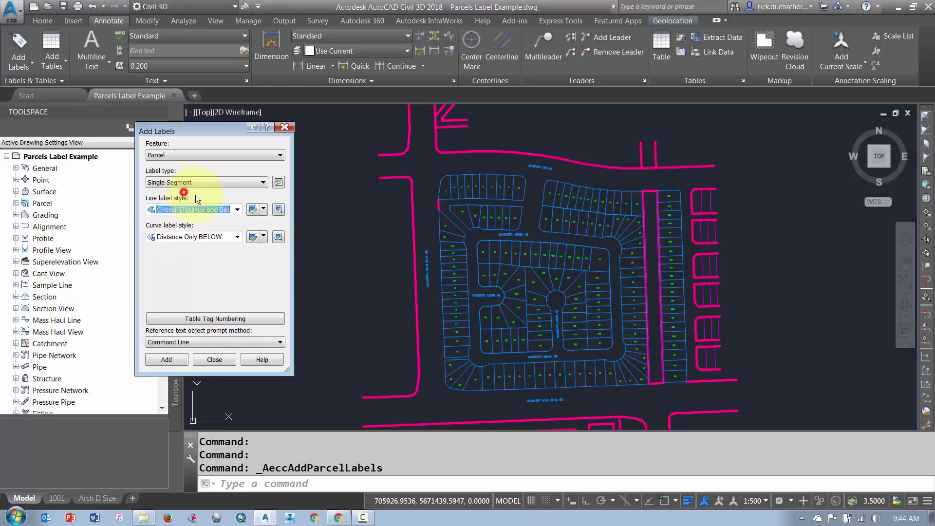
{"action": "left_click", "coordinate": [183, 238]}
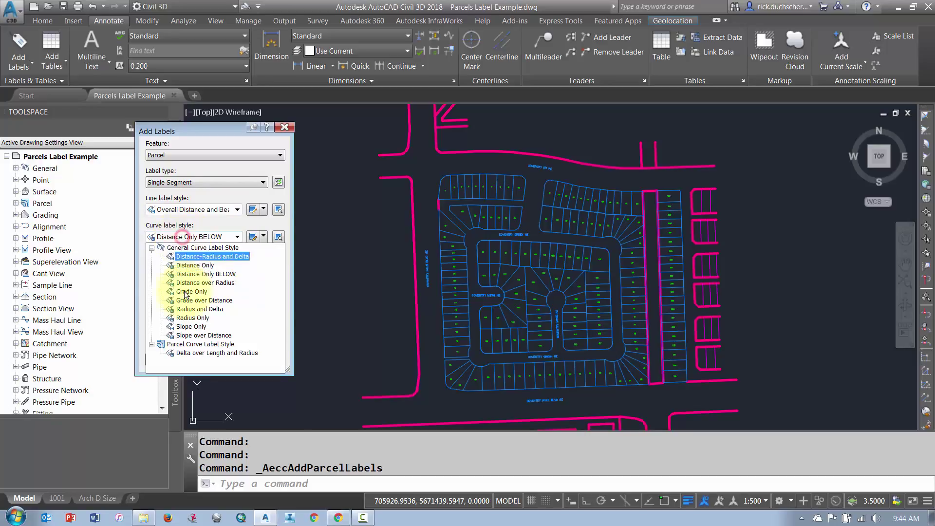
{"action": "left_click", "coordinate": [190, 354]}
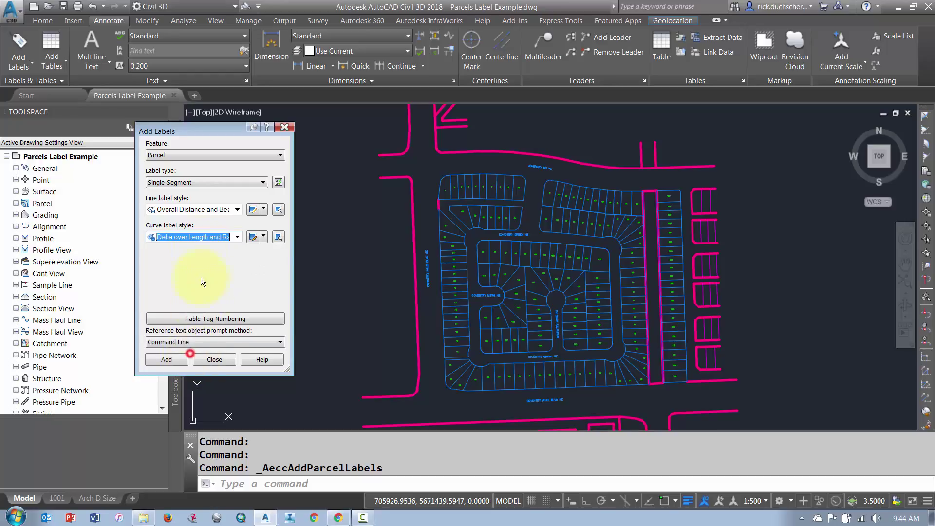
Step: Label the Coventry Green NE curve and the lot line between parcels 97 and 98
{"action": "left_click", "coordinate": [174, 362]}
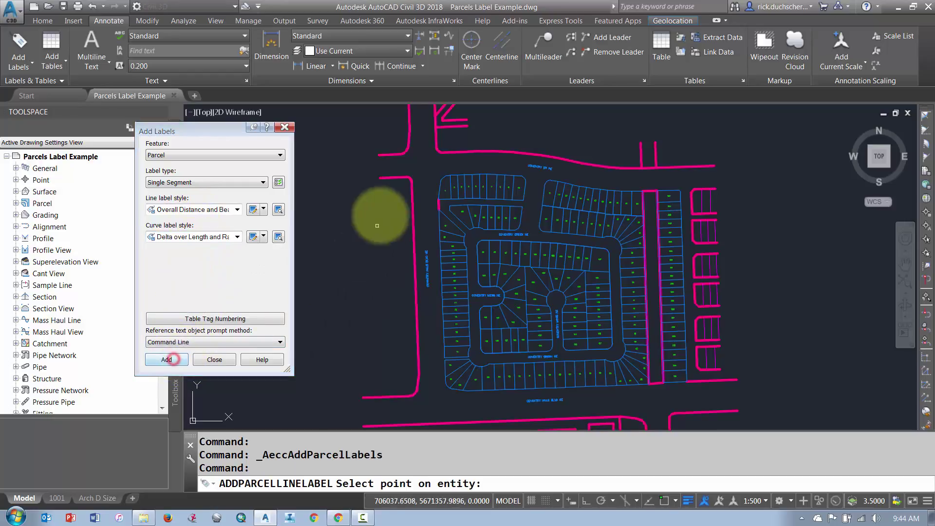
{"action": "scroll", "coordinate": [513, 228], "scroll_direction": "up", "scroll_amount": 7}
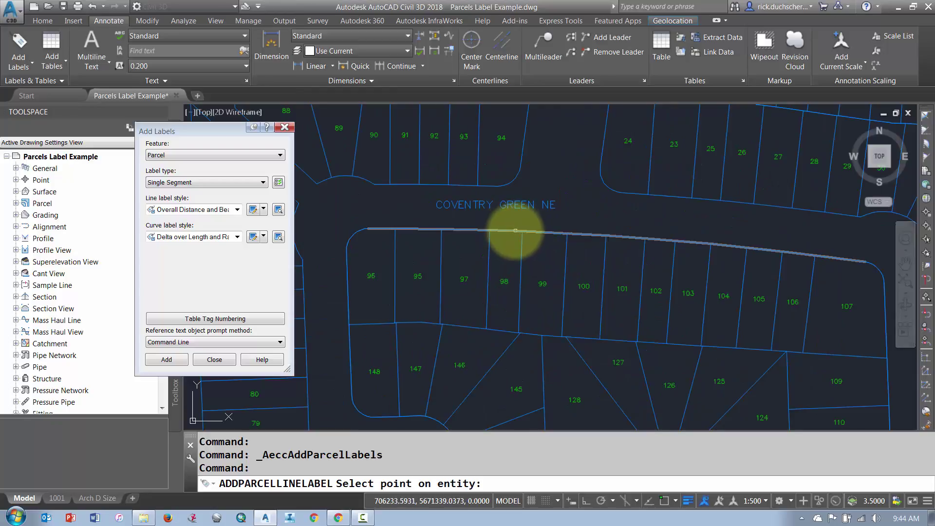
{"action": "left_click", "coordinate": [512, 230]}
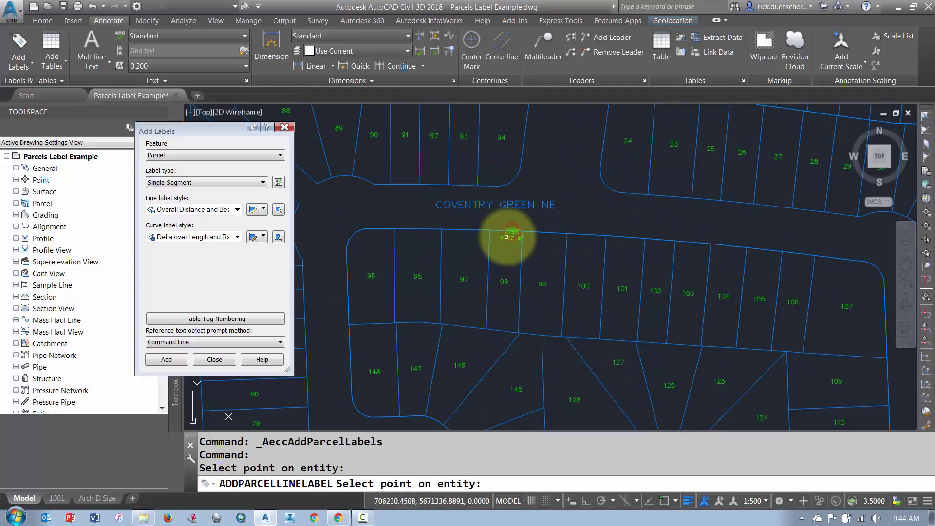
{"action": "scroll", "coordinate": [511, 232], "scroll_direction": "up", "scroll_amount": 4}
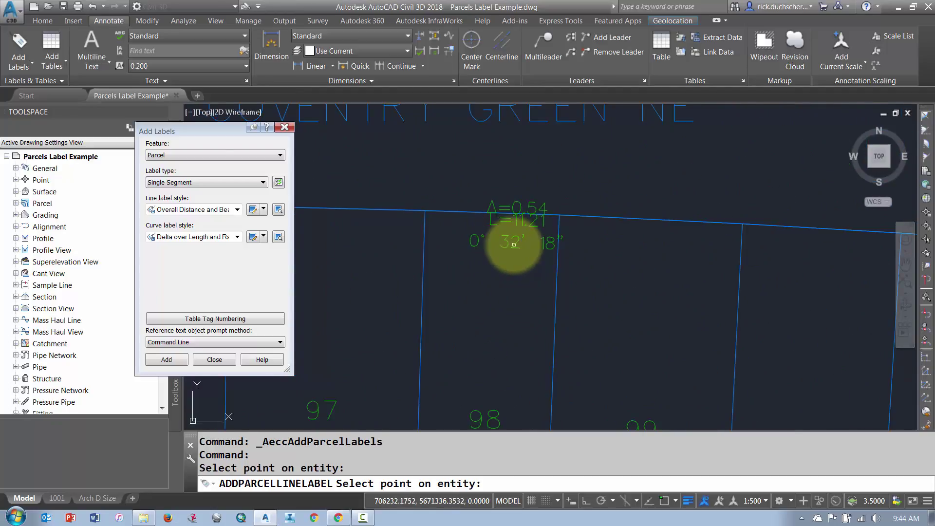
{"action": "scroll", "coordinate": [514, 244], "scroll_direction": "down", "scroll_amount": 5}
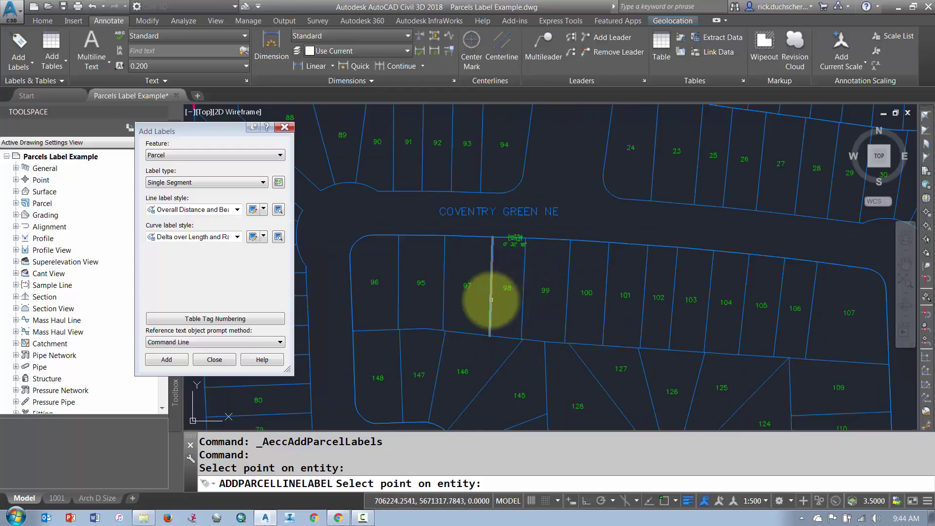
{"action": "left_click", "coordinate": [488, 297]}
{"action": "scroll", "coordinate": [486, 297], "scroll_direction": "up", "scroll_amount": 4}
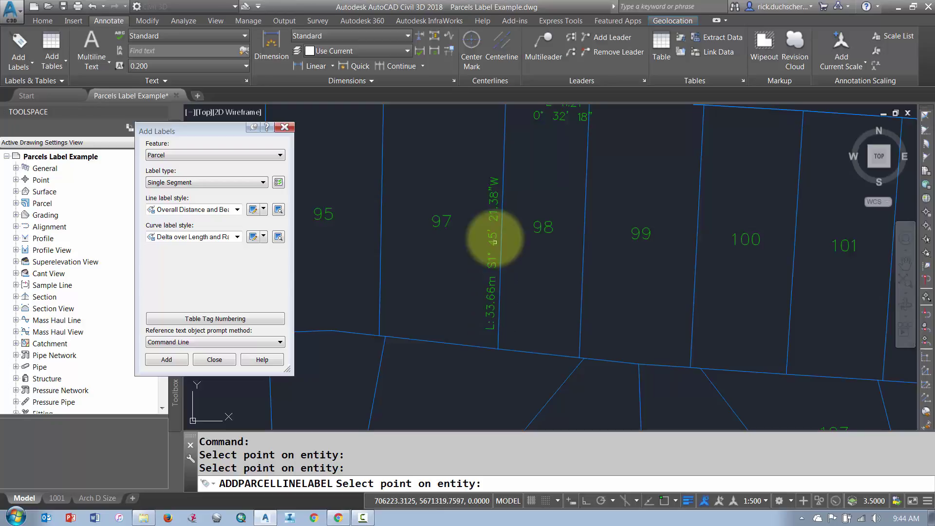
{"action": "key", "text": "Return"}
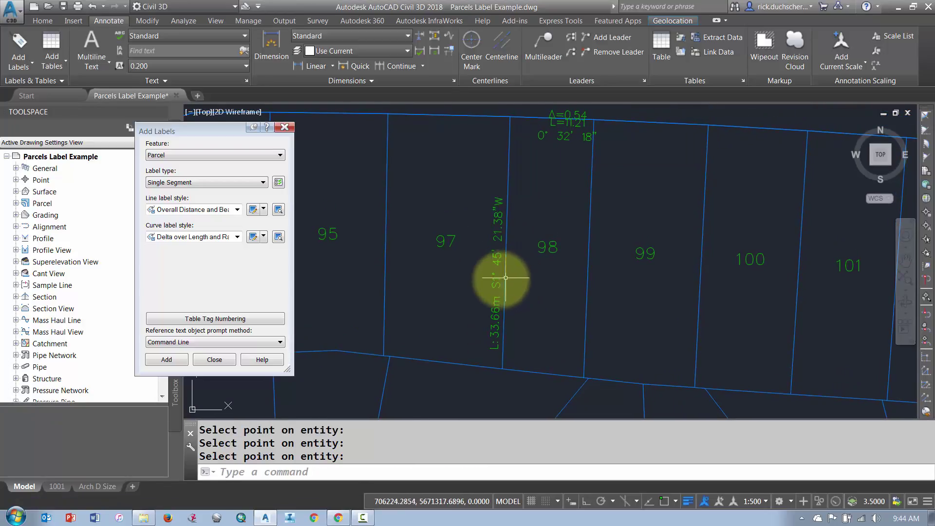
Step: Make a copy of the Overall Distance and Bearing line label style
{"action": "scroll", "coordinate": [503, 279], "scroll_direction": "up", "scroll_amount": 2}
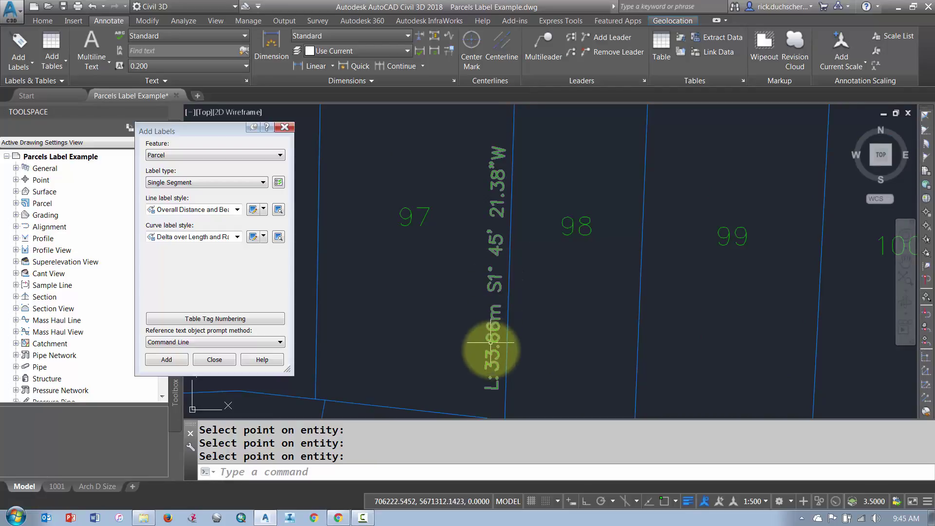
{"action": "scroll", "coordinate": [492, 390], "scroll_direction": "up", "scroll_amount": 4}
{"action": "scroll", "coordinate": [462, 385], "scroll_direction": "down", "scroll_amount": 3}
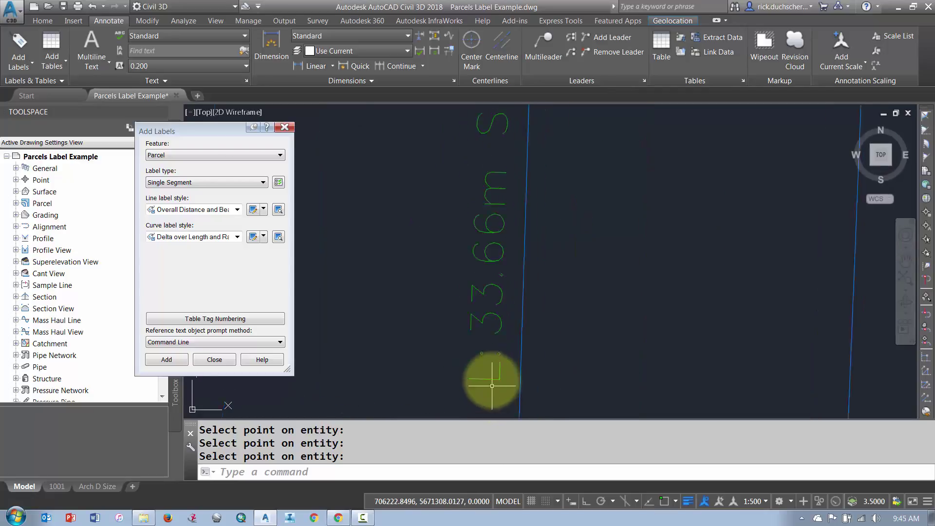
{"action": "scroll", "coordinate": [489, 263], "scroll_direction": "up", "scroll_amount": 2}
{"action": "scroll", "coordinate": [496, 267], "scroll_direction": "down", "scroll_amount": 2}
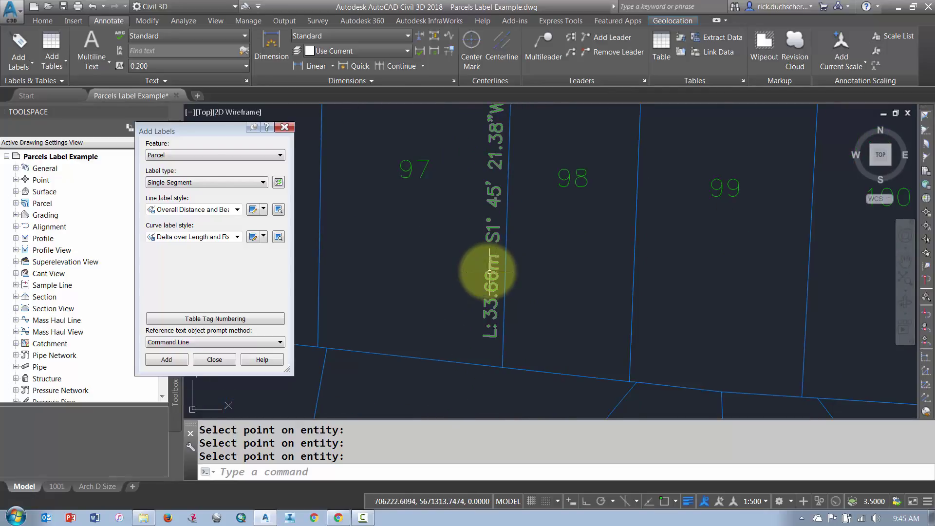
{"action": "scroll", "coordinate": [504, 285], "scroll_direction": "down", "scroll_amount": 1}
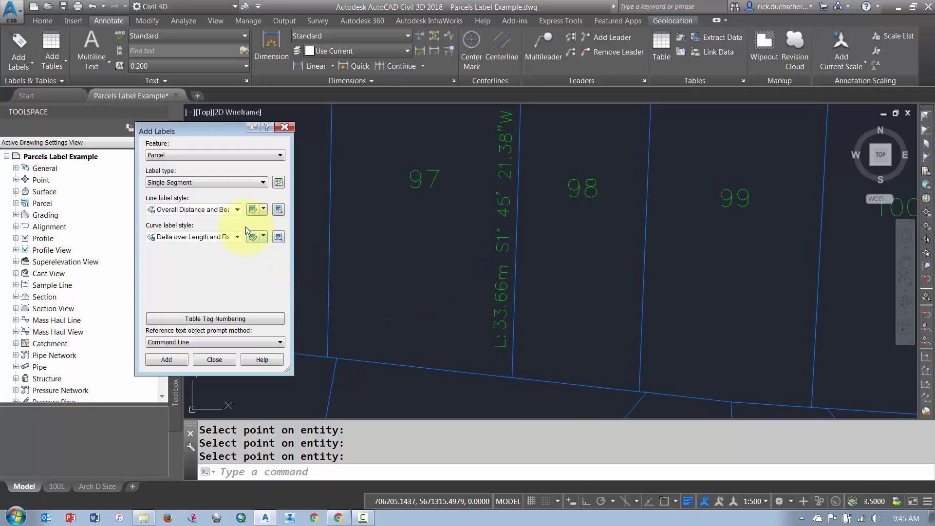
{"action": "left_click", "coordinate": [263, 210]}
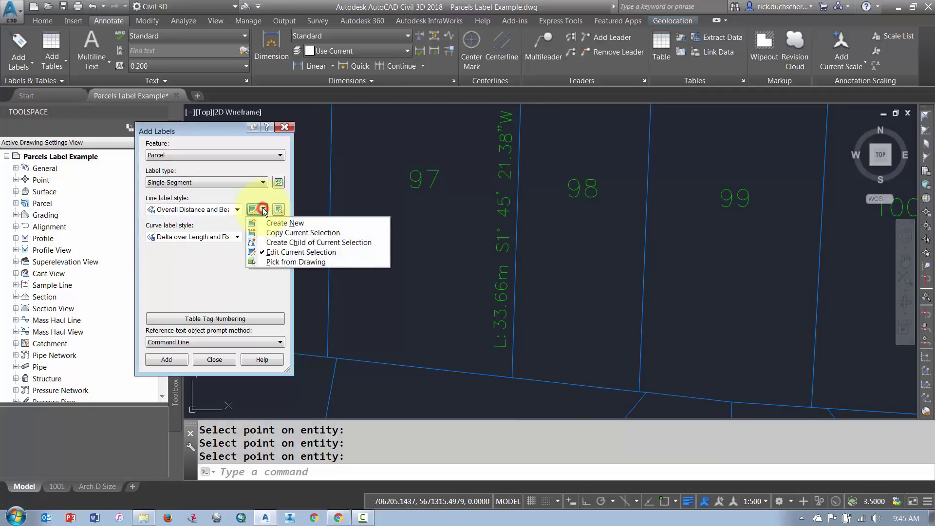
{"action": "left_click", "coordinate": [280, 234]}
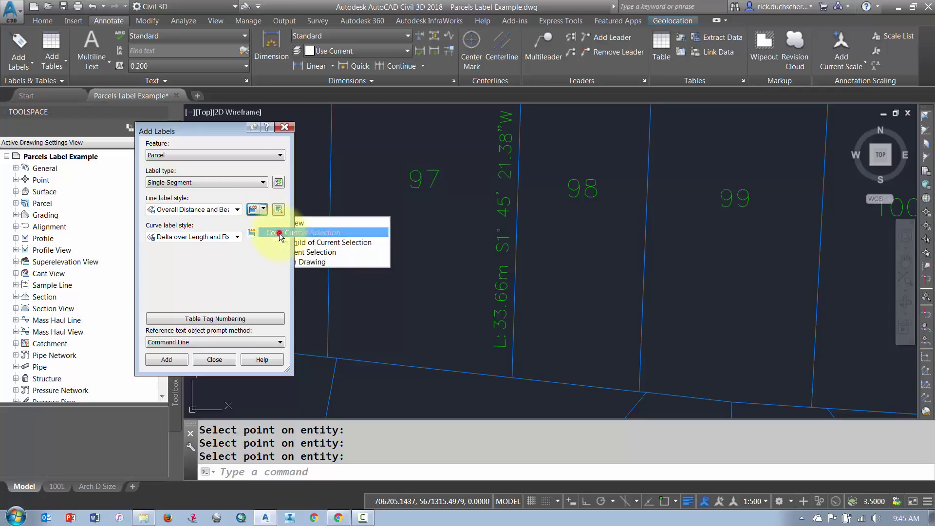
{"action": "left_click_drag", "start_coordinate": [126, 21], "coordinate": [208, 39]}
Step: Replace the copied style's name with 'Distance over Azimuth'
{"action": "left_click_drag", "start_coordinate": [160, 82], "coordinate": [29, 89]}
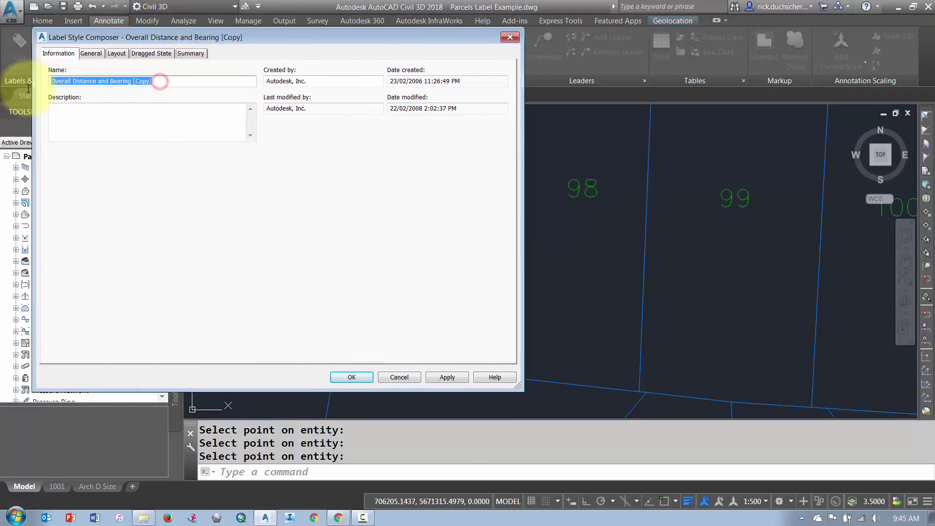
{"action": "type", "text": "Do"}
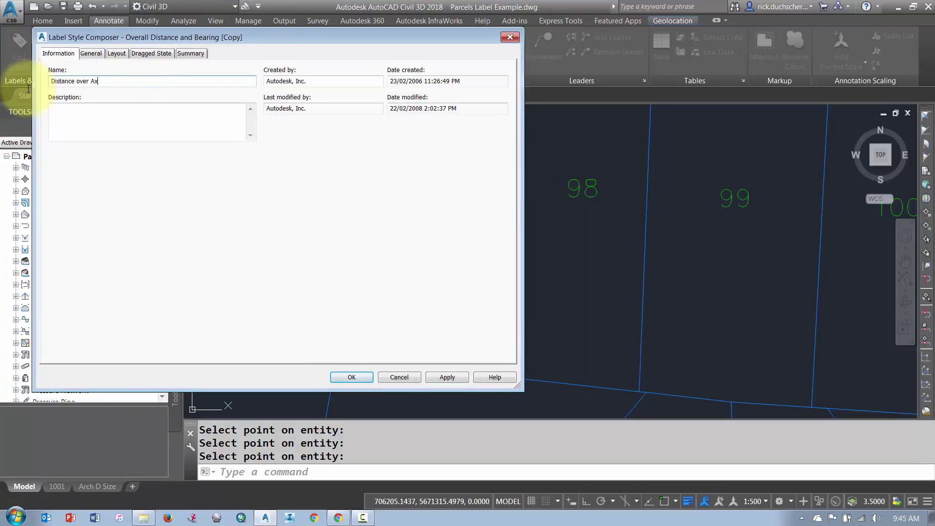
{"action": "type", "text": "stance over Azimuth"}
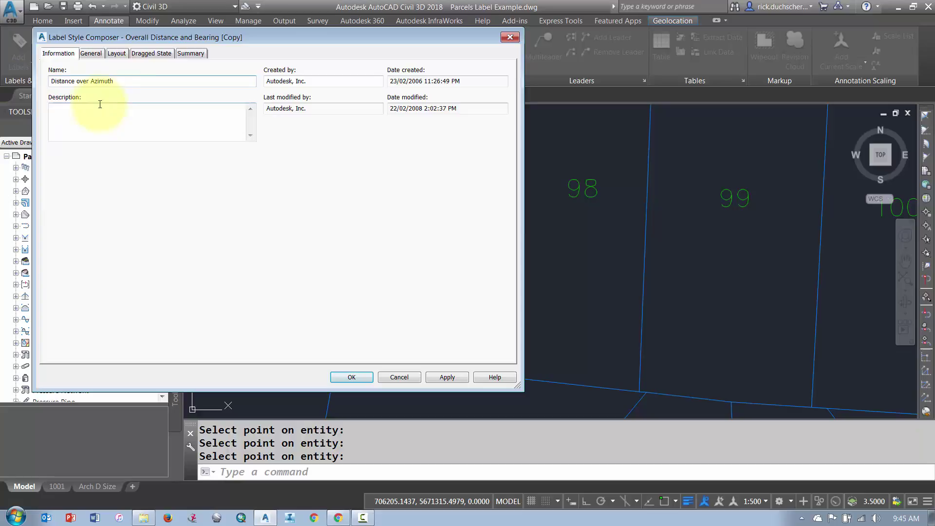
Step: On the Layout tab, rename the Distance and Bearing component to Distance and Azimuth, then select Contents
{"action": "left_click", "coordinate": [117, 52]}
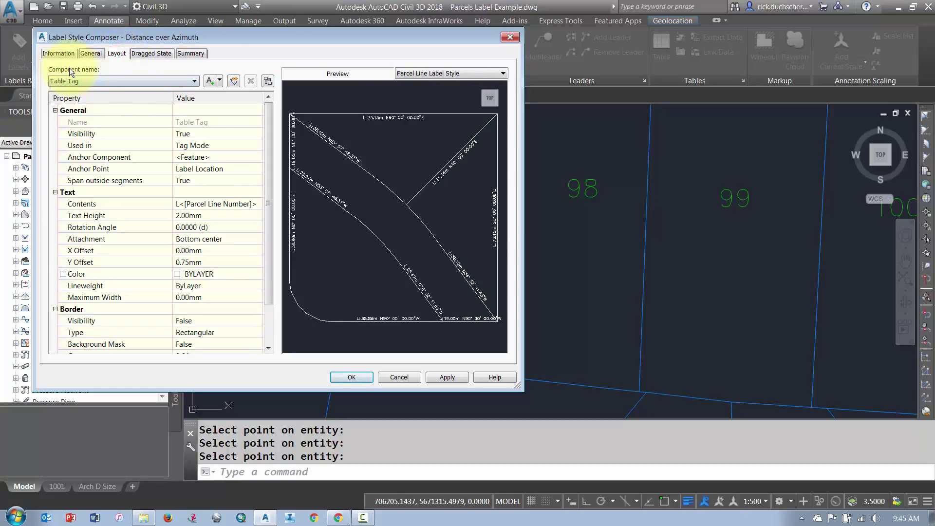
{"action": "left_click", "coordinate": [74, 81]}
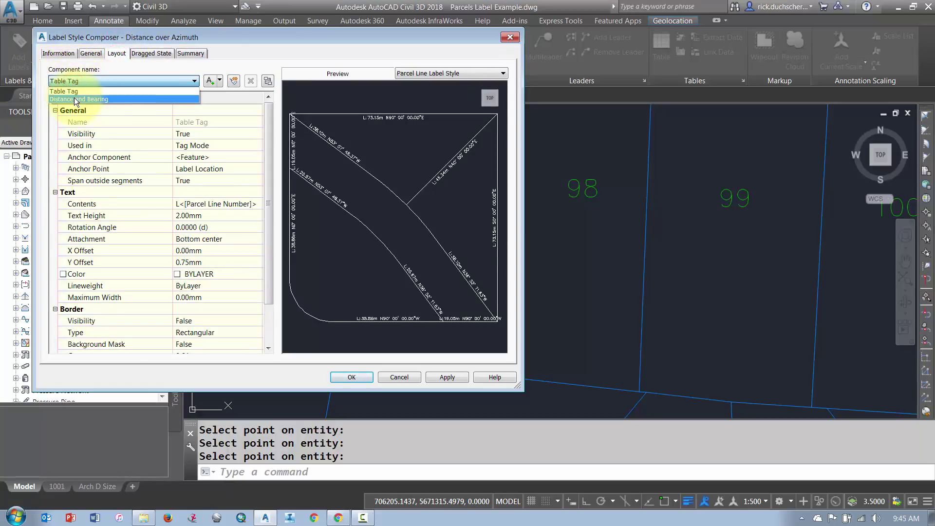
{"action": "left_click", "coordinate": [74, 99]}
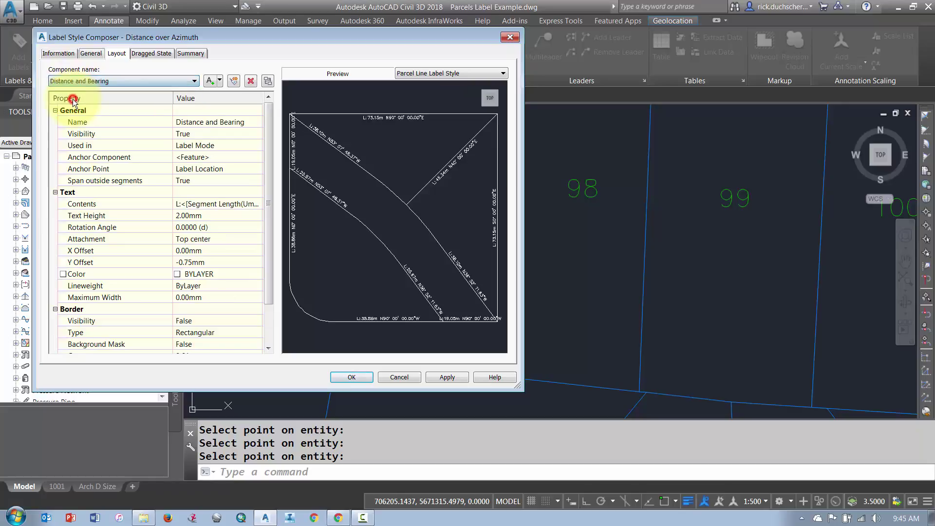
{"action": "left_click", "coordinate": [186, 126]}
{"action": "double_click", "coordinate": [239, 123]}
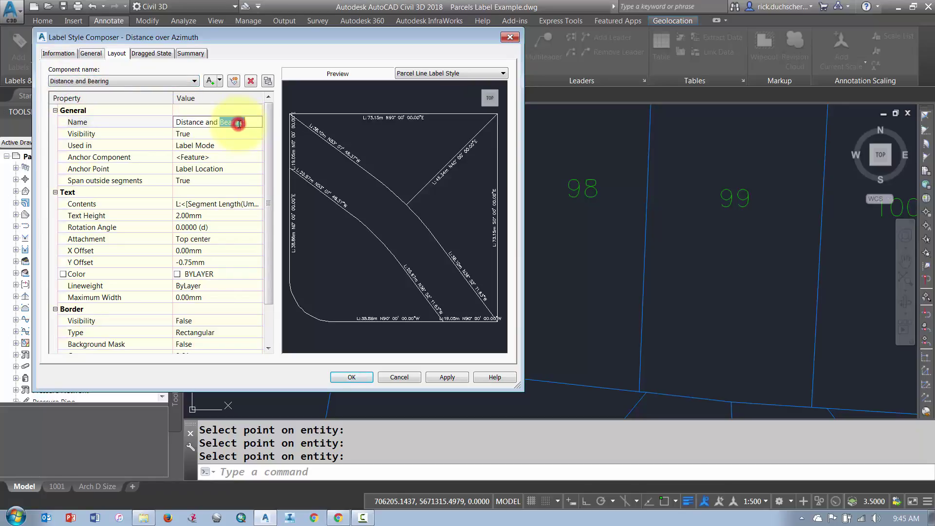
{"action": "type", "text": "Azimuth"}
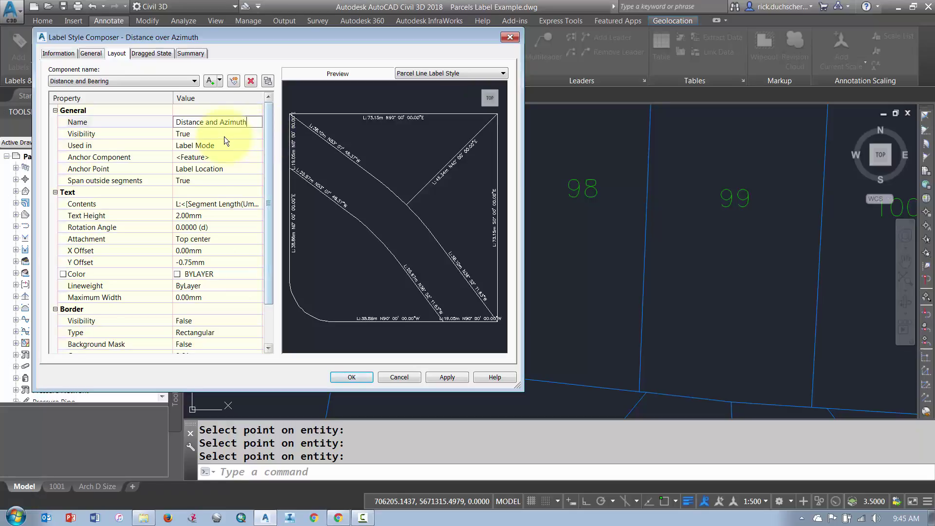
{"action": "left_click", "coordinate": [219, 136]}
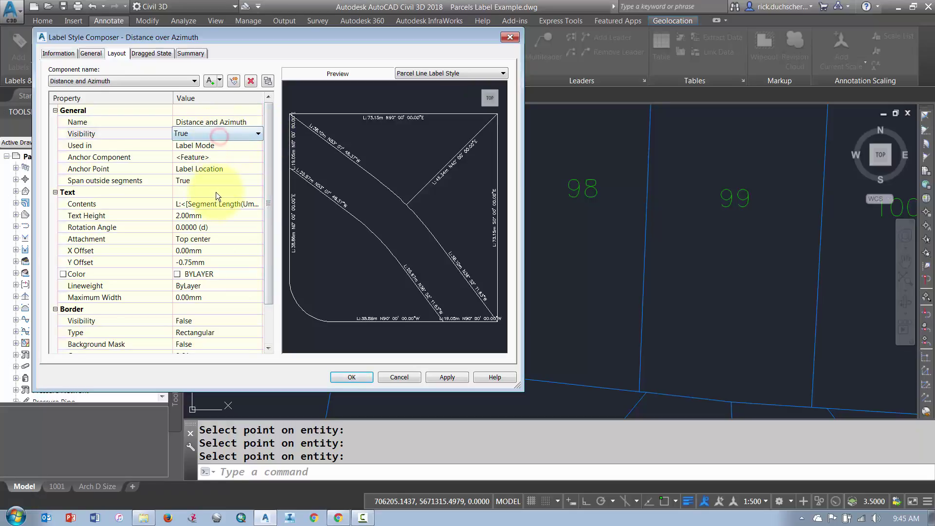
{"action": "left_click", "coordinate": [186, 215]}
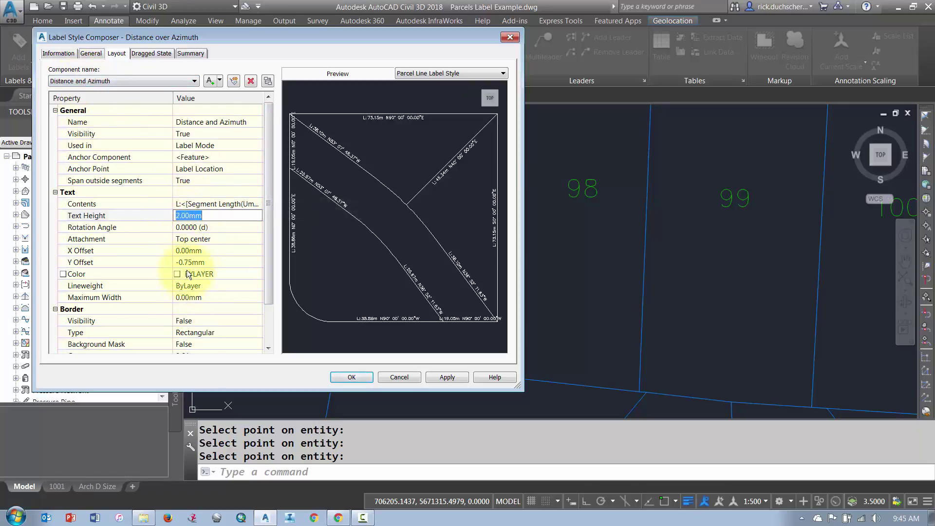
{"action": "left_click", "coordinate": [183, 206]}
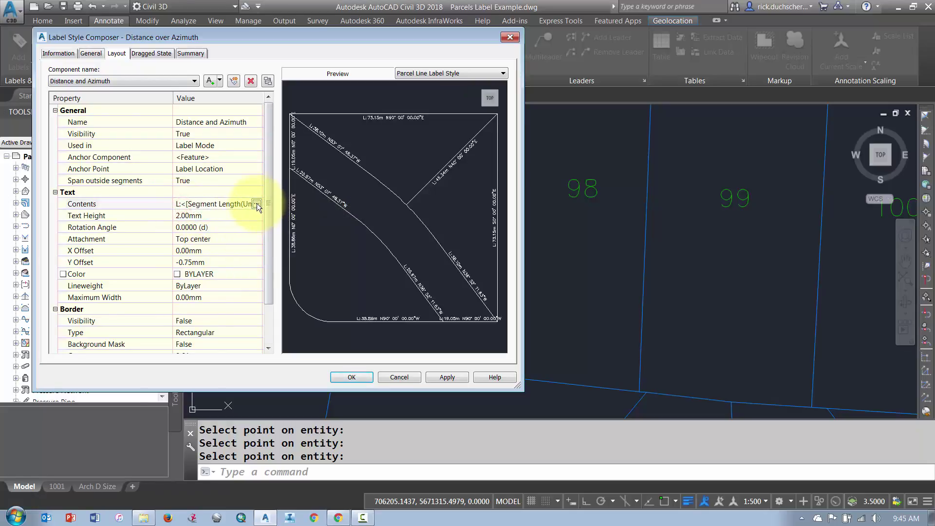
Step: In the label contents, delete the 'L:' prefix and 'm' unit around the segment length
{"action": "left_click", "coordinate": [256, 203]}
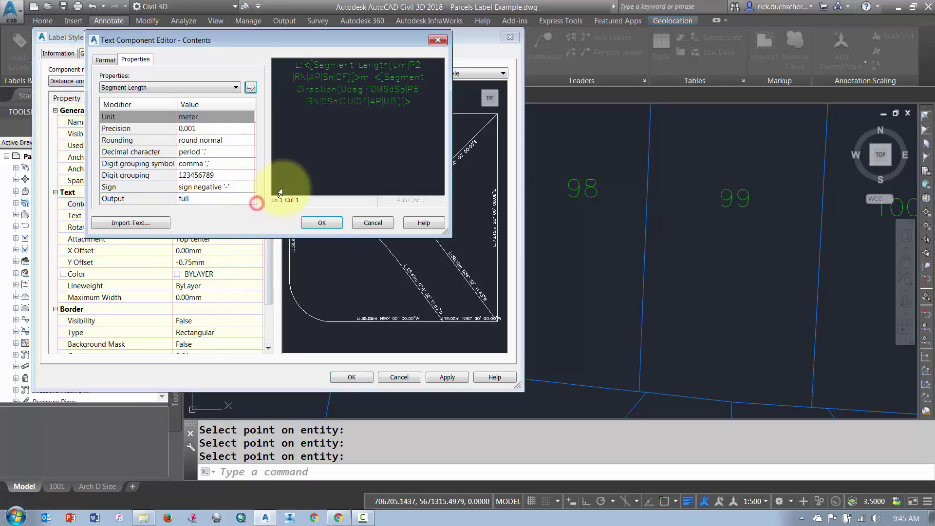
{"action": "left_click", "coordinate": [317, 65]}
{"action": "double_click", "coordinate": [317, 64]}
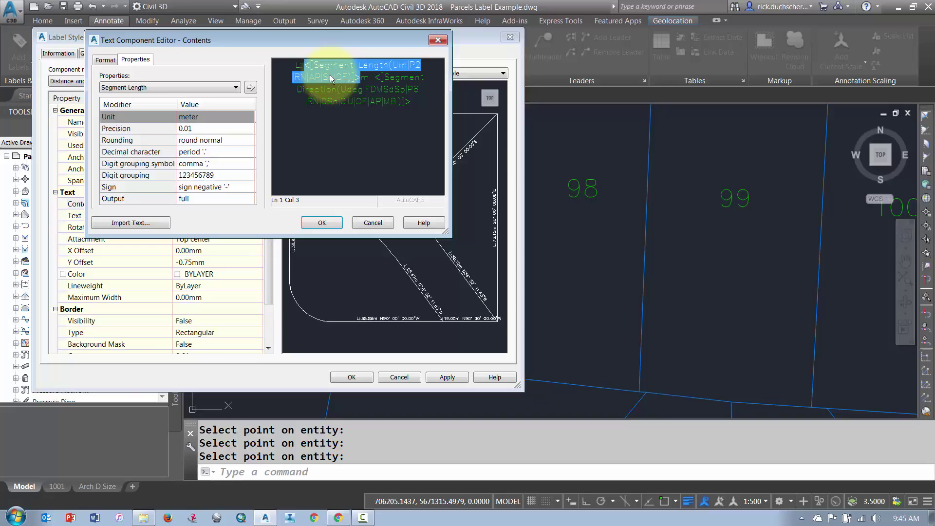
{"action": "left_click", "coordinate": [302, 64]}
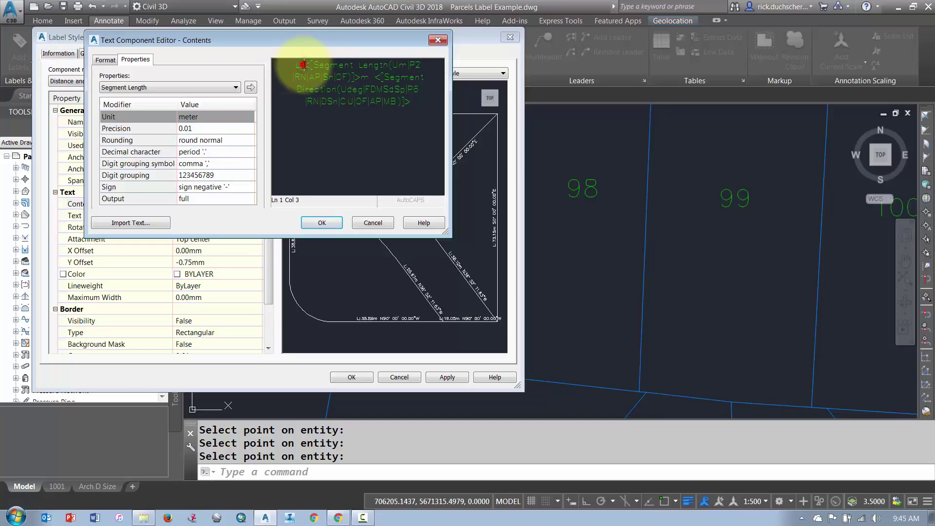
{"action": "key", "text": "BackSpace"}
{"action": "key", "text": "BackSpace"}
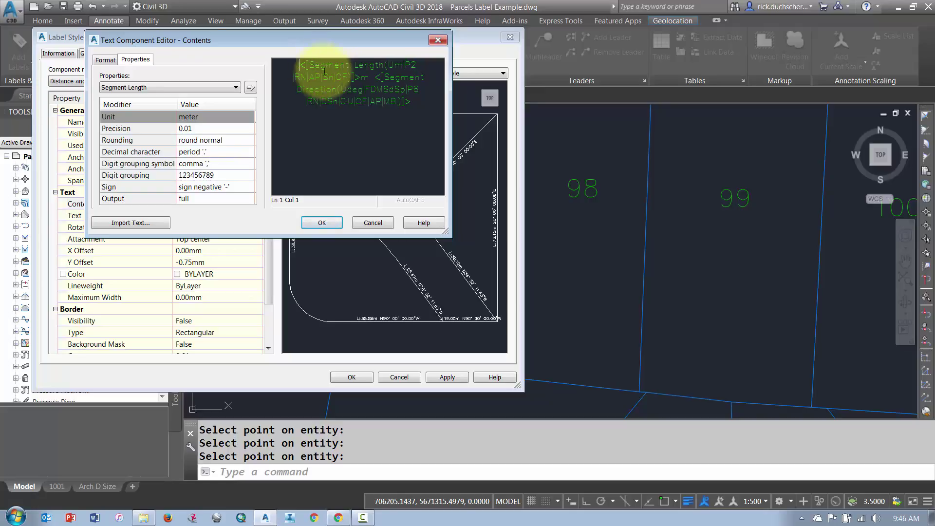
{"action": "left_click", "coordinate": [361, 77]}
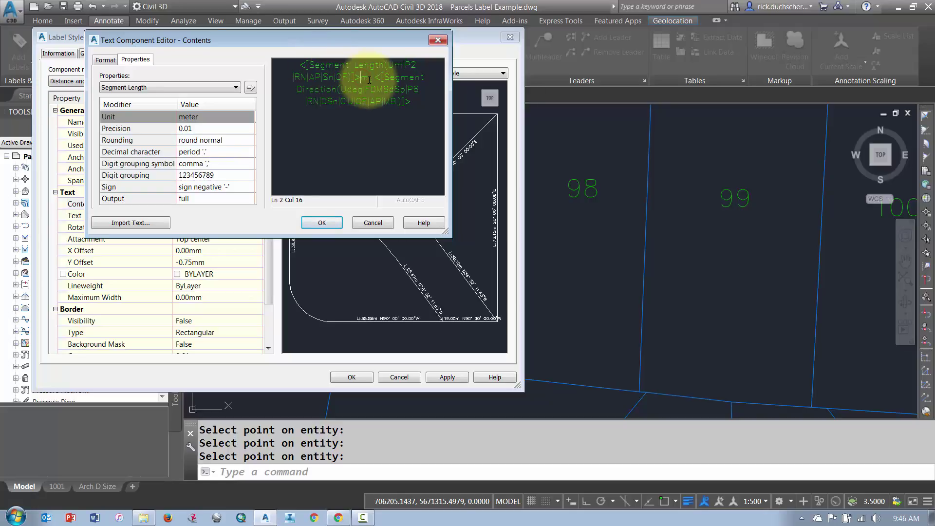
{"action": "key", "text": "Delete"}
{"action": "left_click", "coordinate": [321, 72]}
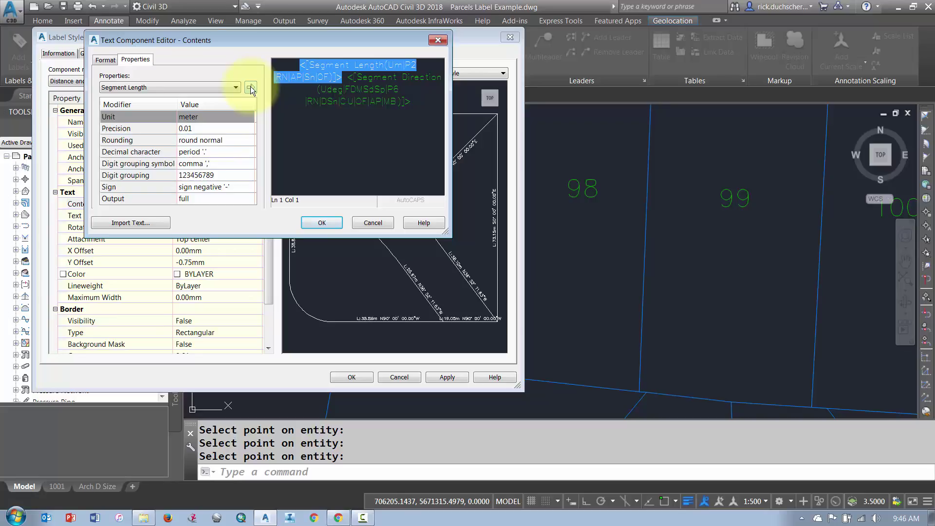
Step: Show Segment Direction as North Azimuth with 1 second precision and save the style
{"action": "left_click", "coordinate": [373, 86]}
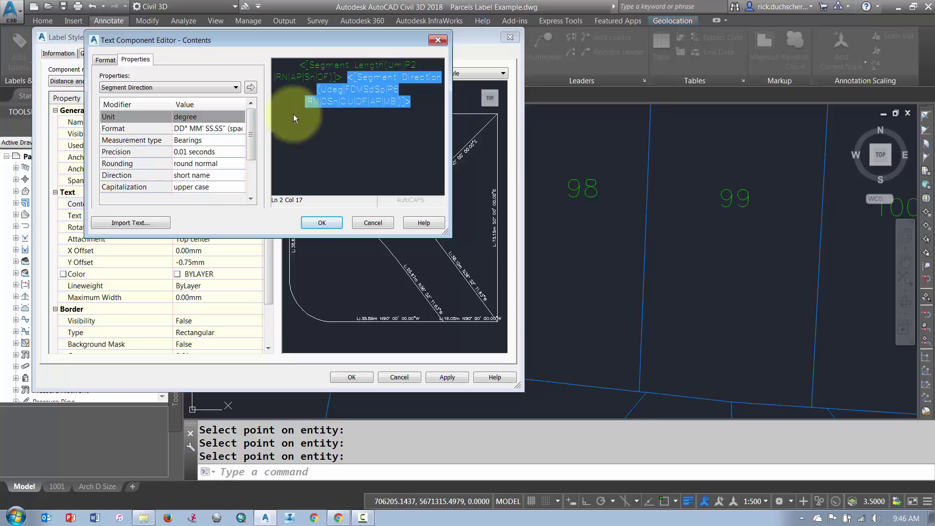
{"action": "left_click", "coordinate": [192, 142]}
{"action": "left_click", "coordinate": [191, 141]}
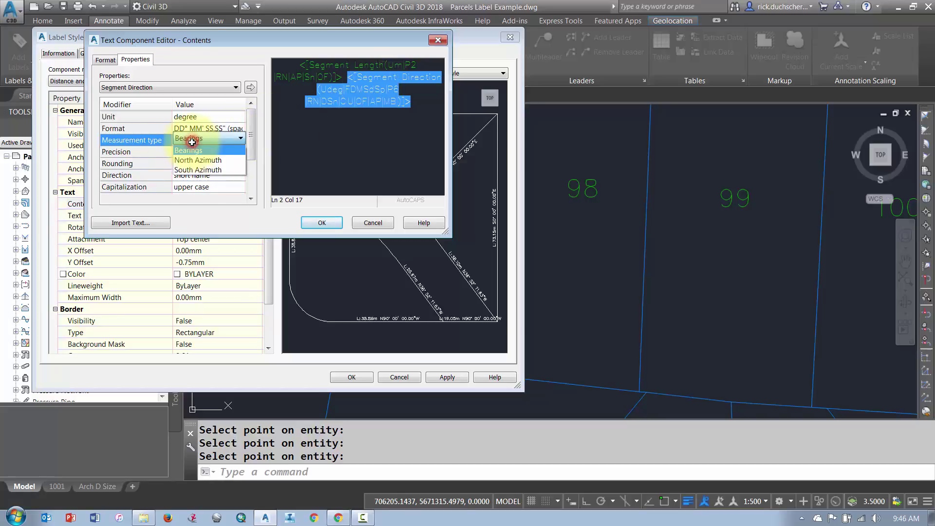
{"action": "left_click", "coordinate": [191, 160]}
{"action": "left_click", "coordinate": [191, 151]}
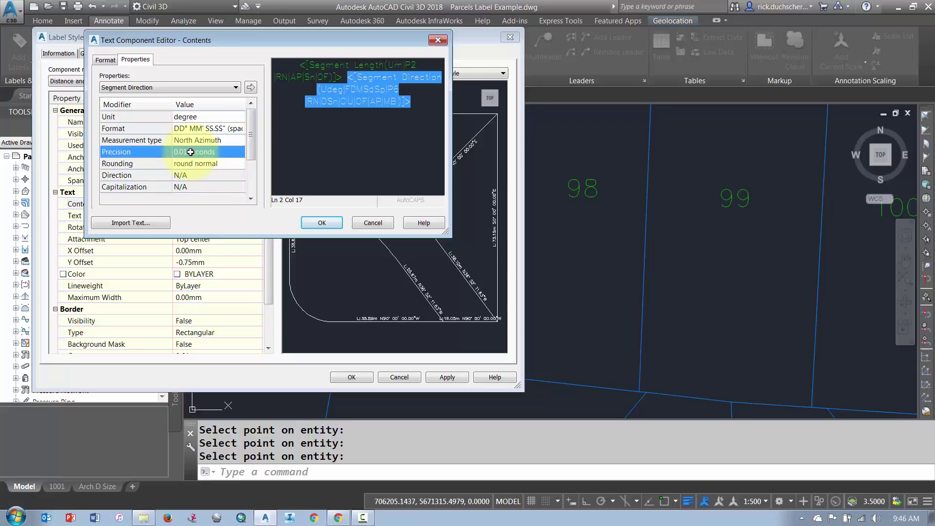
{"action": "left_click", "coordinate": [191, 151]}
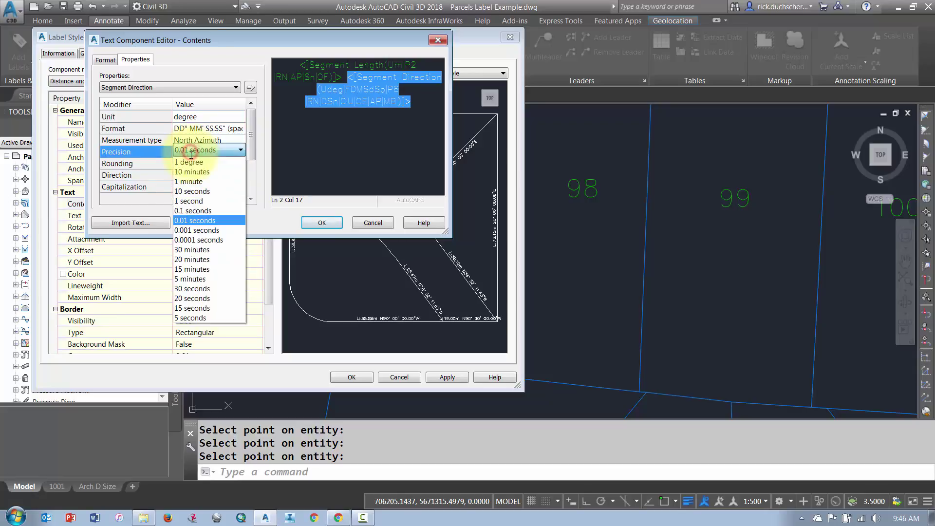
{"action": "left_click", "coordinate": [193, 201]}
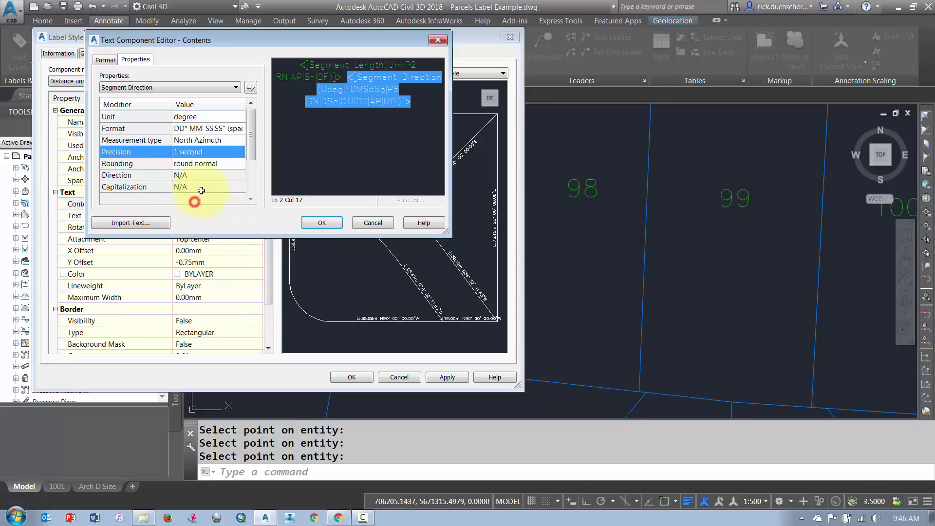
{"action": "left_click", "coordinate": [251, 88]}
{"action": "left_click", "coordinate": [320, 222]}
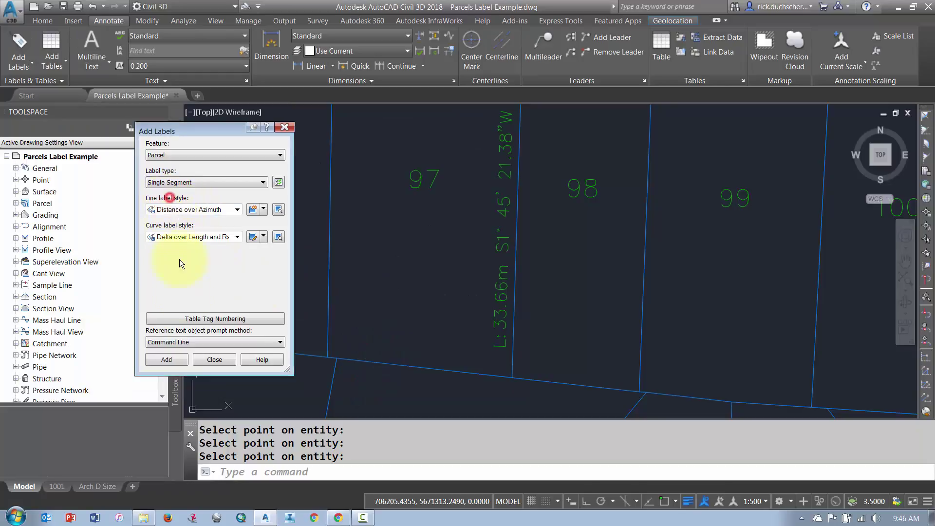
Step: Label the lot line between parcels 98 and 99, reading 34.47 over 182° 17' 39"
{"action": "left_click", "coordinate": [177, 361]}
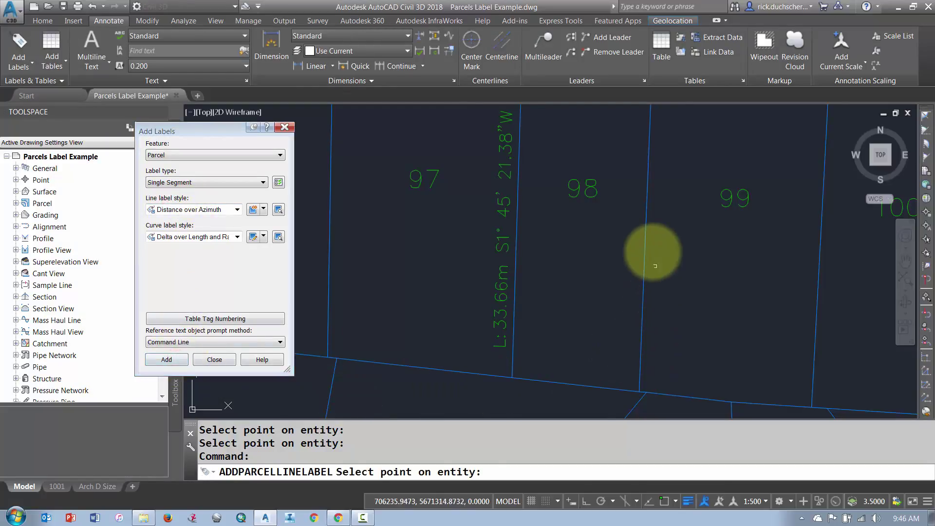
{"action": "left_click", "coordinate": [645, 233]}
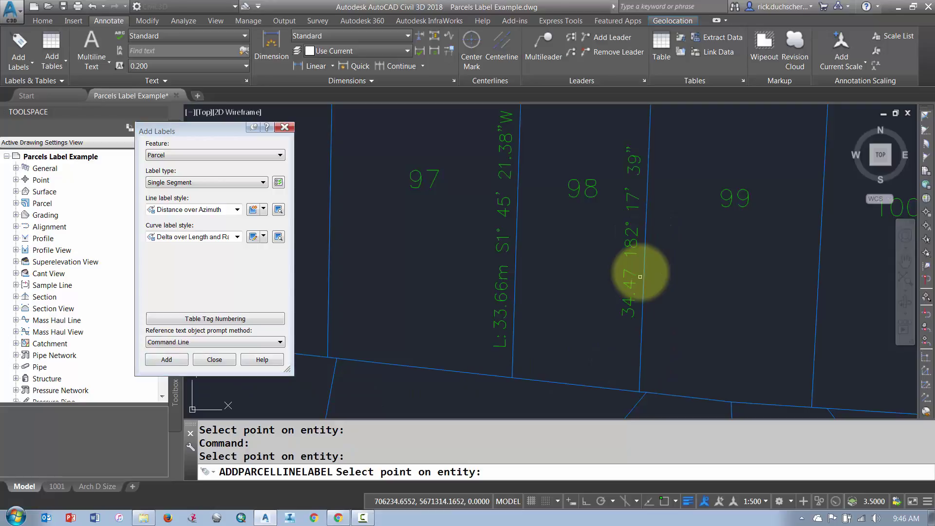
{"action": "scroll", "coordinate": [631, 292], "scroll_direction": "up", "scroll_amount": 2}
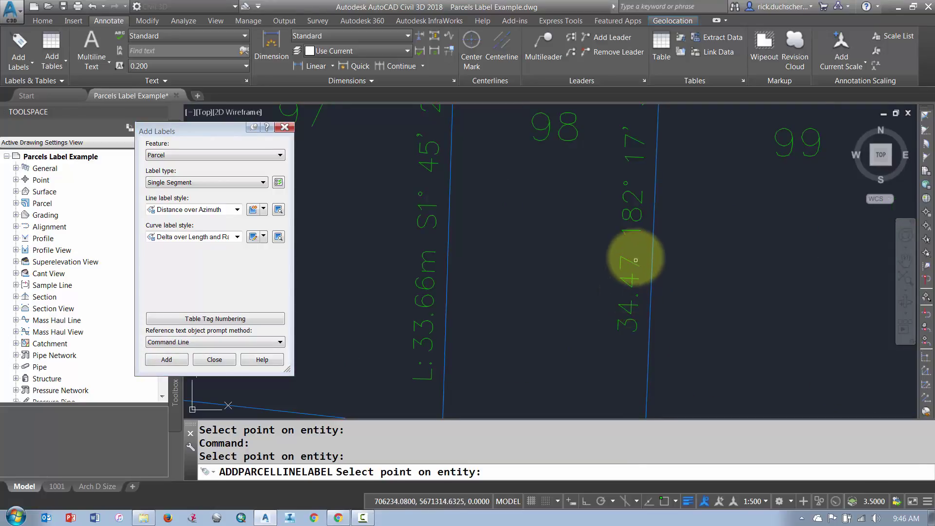
{"action": "middle_click_drag", "start_coordinate": [640, 246], "coordinate": [641, 259]}
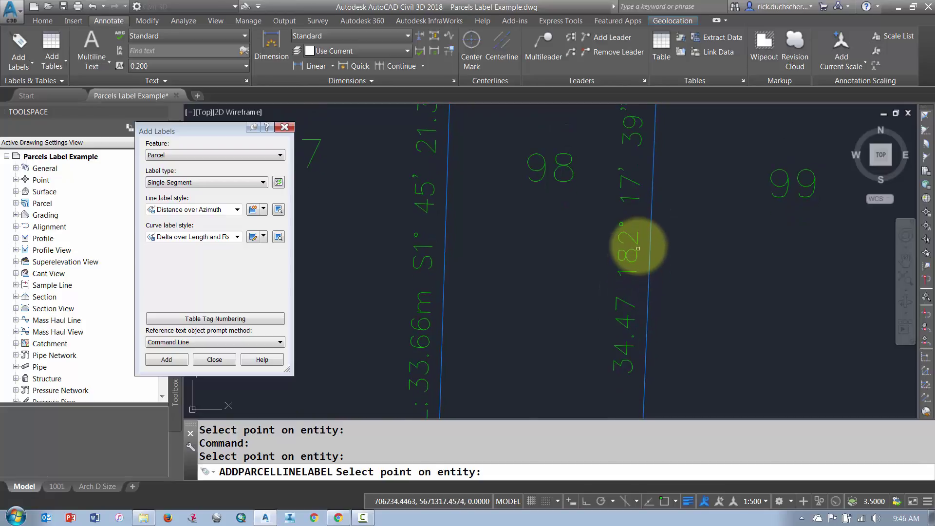
{"action": "key", "text": "Return"}
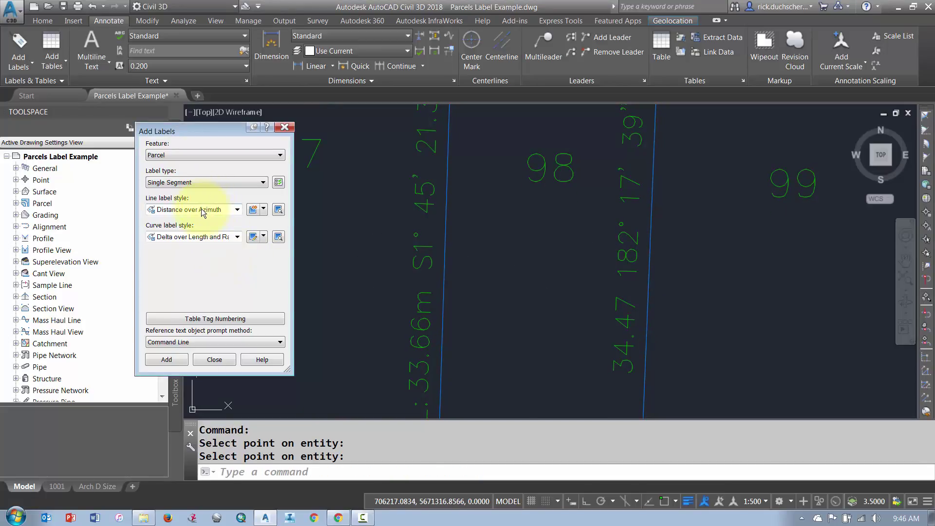
{"action": "left_click", "coordinate": [263, 210]}
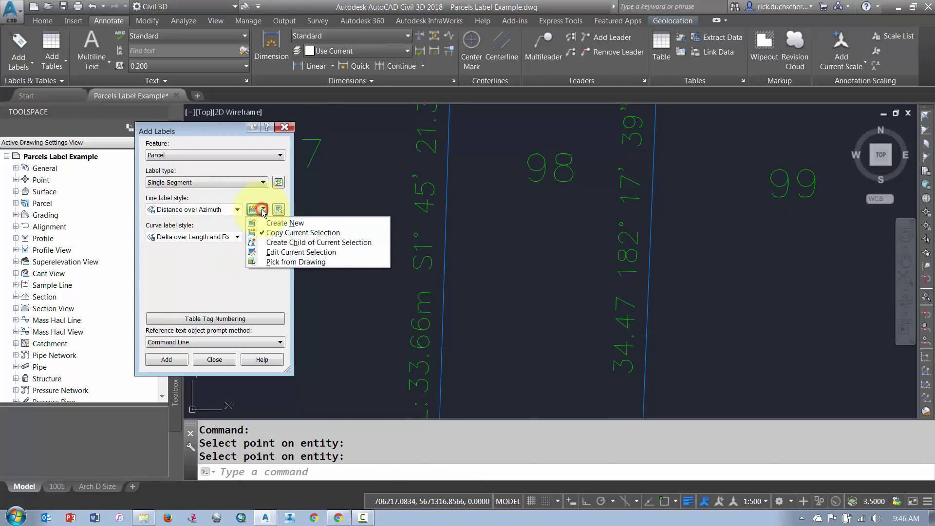
Step: Put the direction on its own line in the Distance and Azimuth contents and apply
{"action": "left_click", "coordinate": [270, 253]}
{"action": "left_click", "coordinate": [132, 80]}
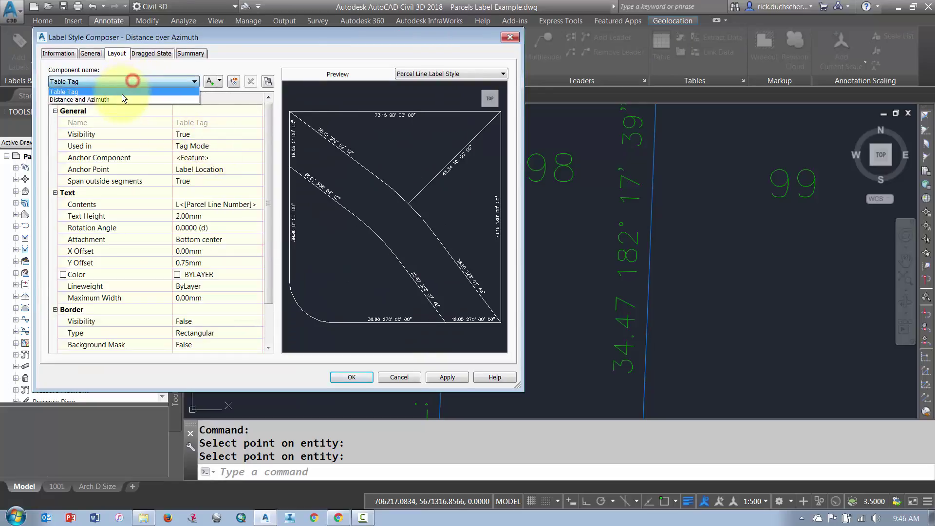
{"action": "left_click", "coordinate": [121, 97]}
{"action": "left_click", "coordinate": [197, 206]}
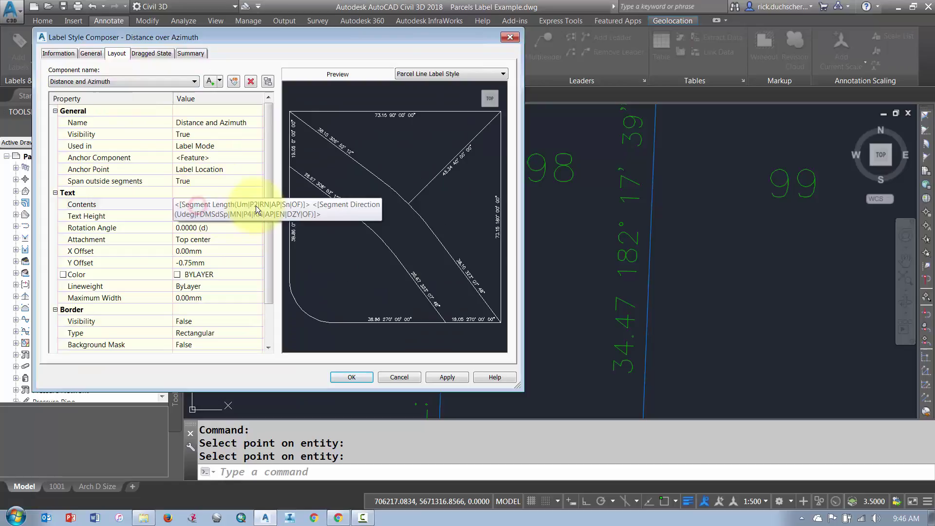
{"action": "left_click", "coordinate": [256, 204]}
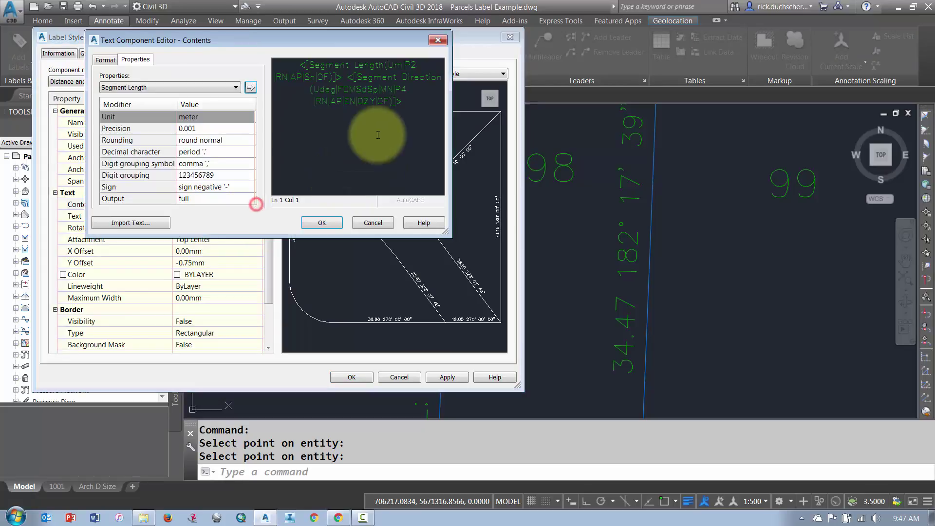
{"action": "left_click", "coordinate": [345, 80]}
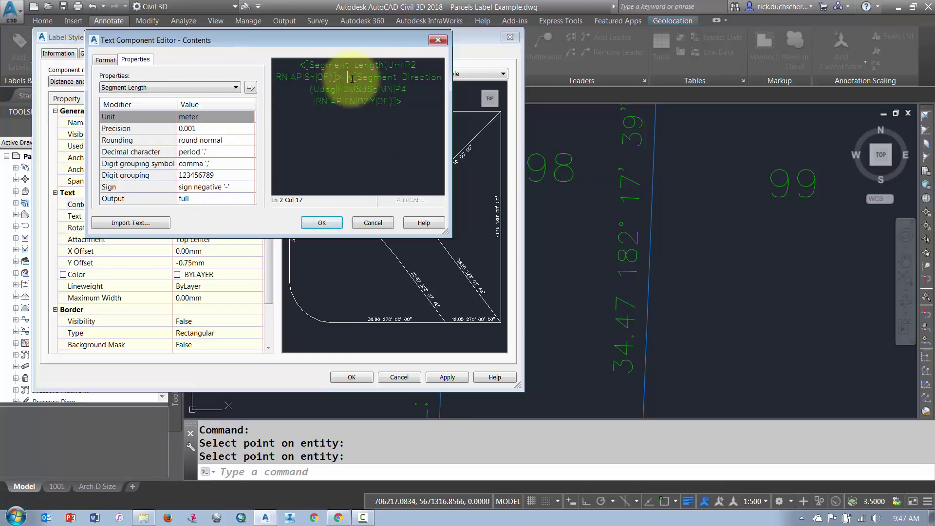
{"action": "key", "text": "Return"}
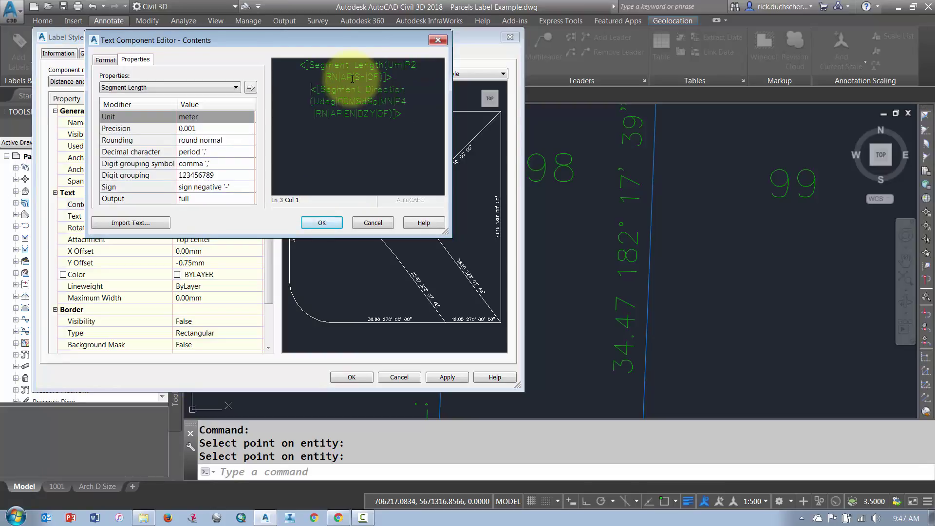
{"action": "left_click", "coordinate": [323, 222]}
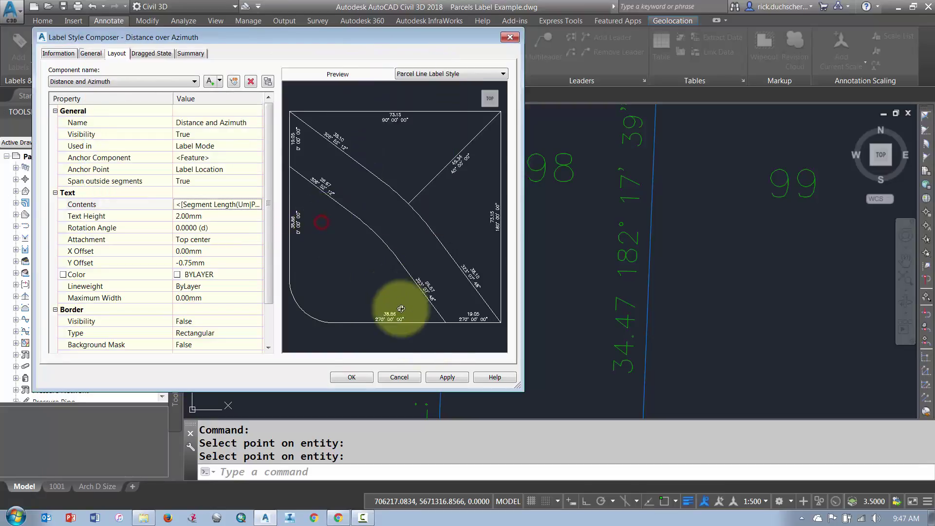
{"action": "left_click", "coordinate": [441, 376]}
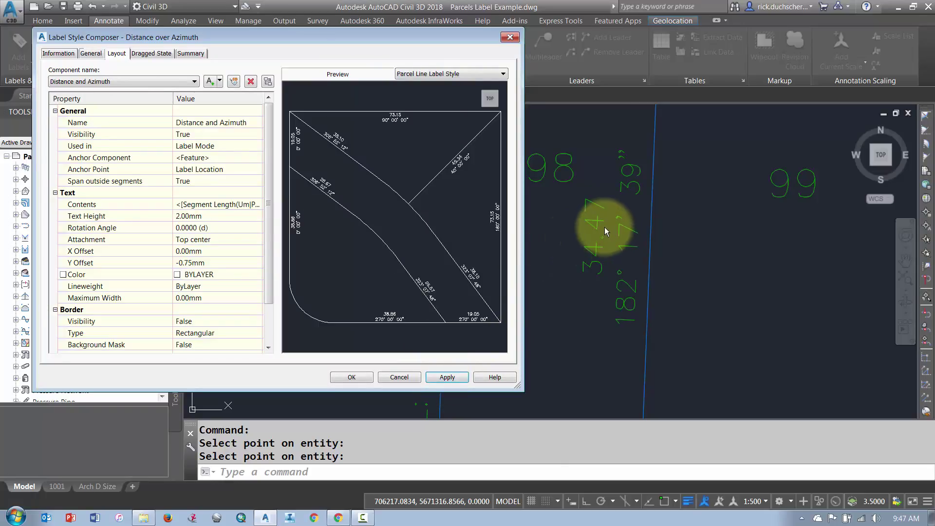
Step: Try a 4mm text Y offset, then set it to 3.75mm and save the style
{"action": "left_click", "coordinate": [192, 262]}
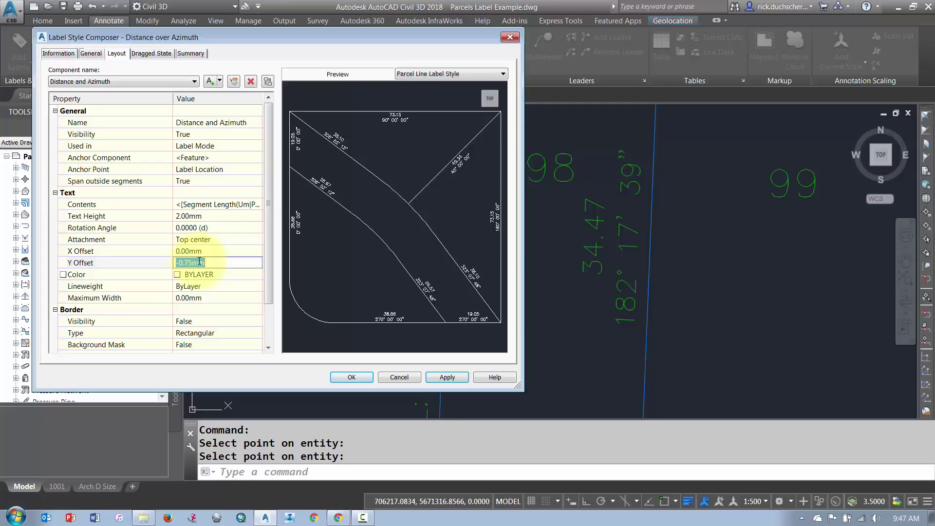
{"action": "left_click", "coordinate": [447, 377]}
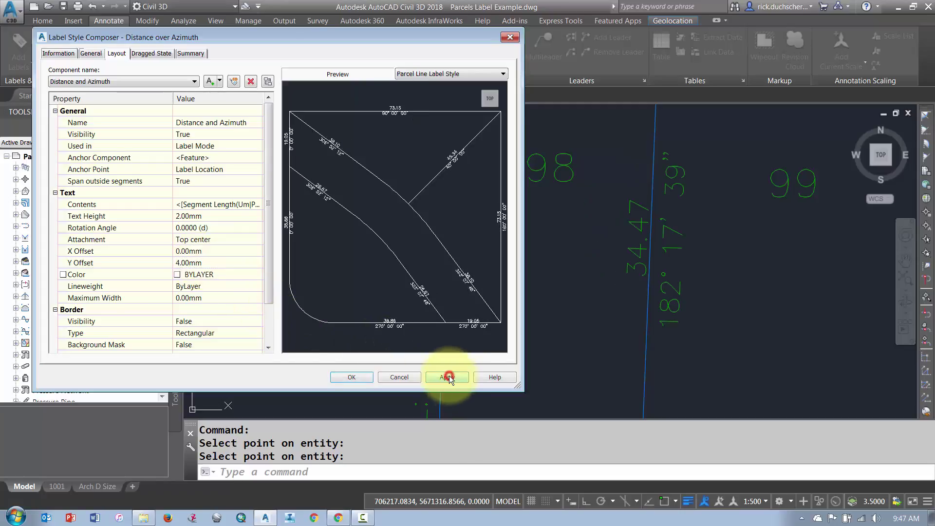
{"action": "left_click", "coordinate": [190, 262]}
{"action": "type", "text": "3.75"}
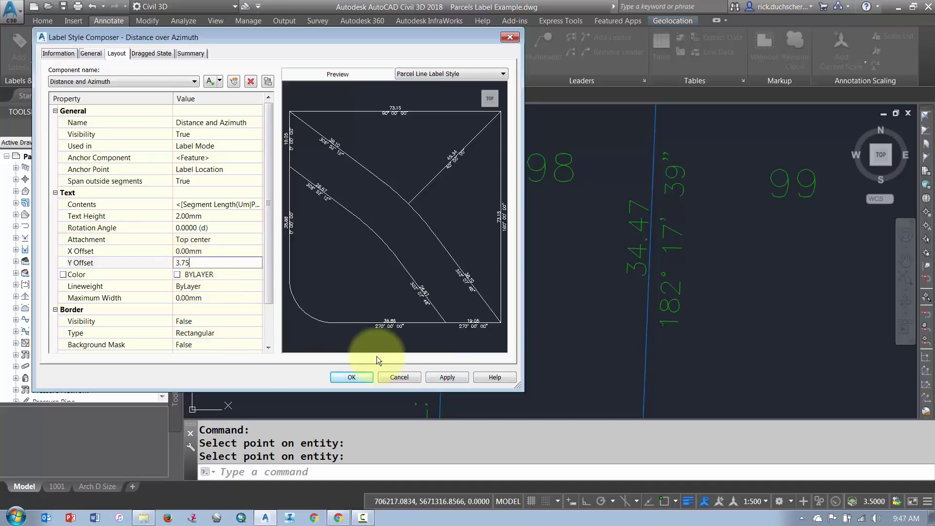
{"action": "left_click", "coordinate": [441, 380]}
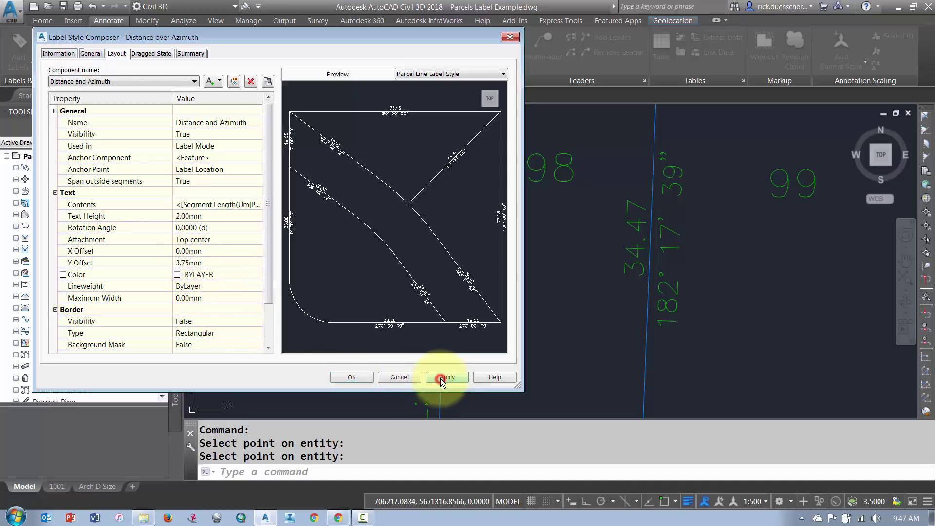
Step: Close the line style editor and copy the Delta over Length and Radius curve style
{"action": "left_click", "coordinate": [348, 376]}
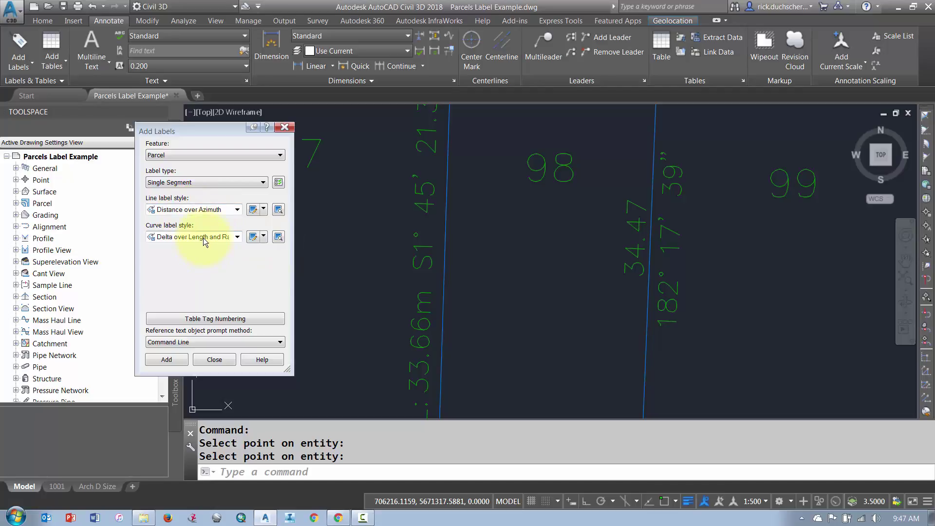
{"action": "left_click", "coordinate": [263, 237]}
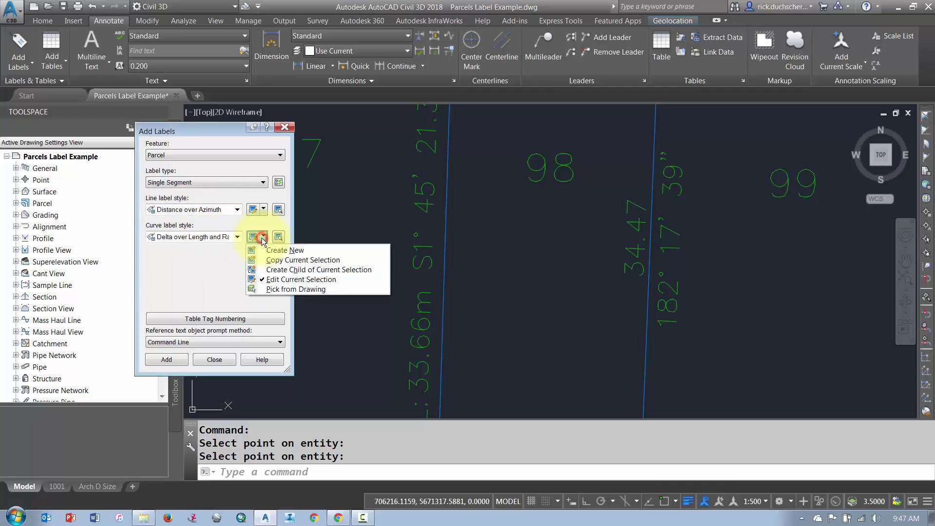
{"action": "left_click", "coordinate": [202, 247]}
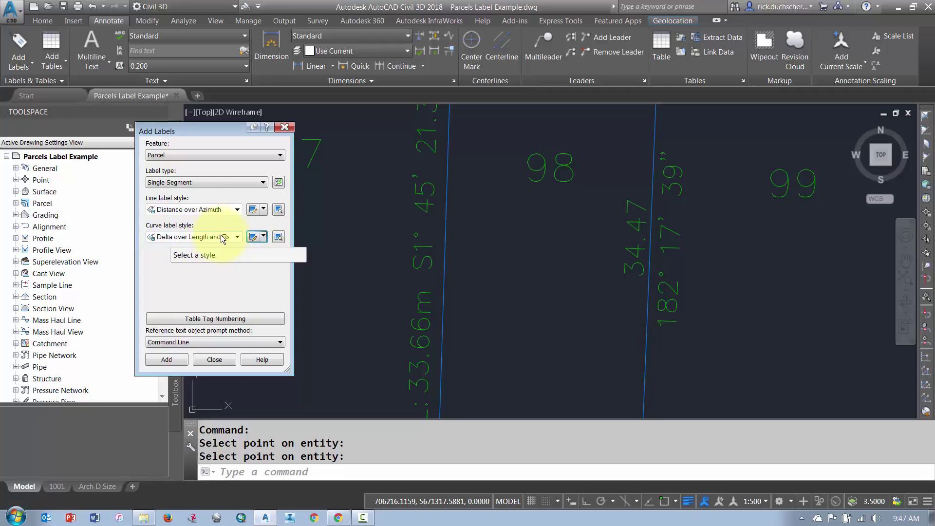
{"action": "left_click", "coordinate": [264, 237]}
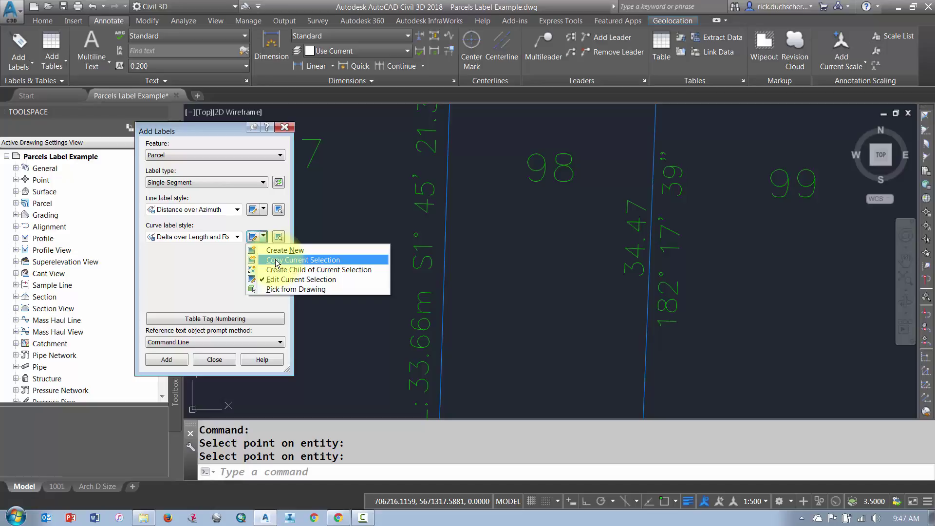
{"action": "left_click", "coordinate": [275, 261]}
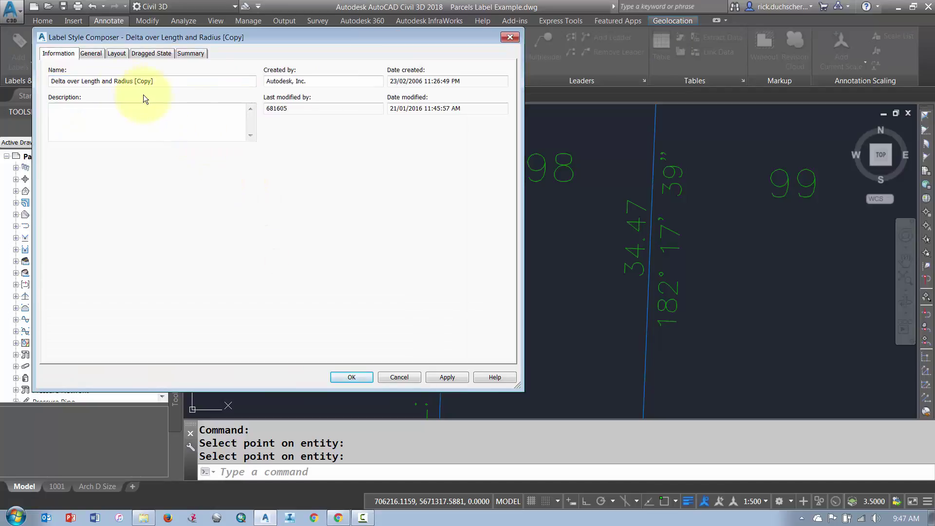
Step: Rename the copied curve style 'Delta and Radius' and its Distance & Radius component 'Radius'
{"action": "left_click_drag", "start_coordinate": [67, 82], "coordinate": [174, 88]}
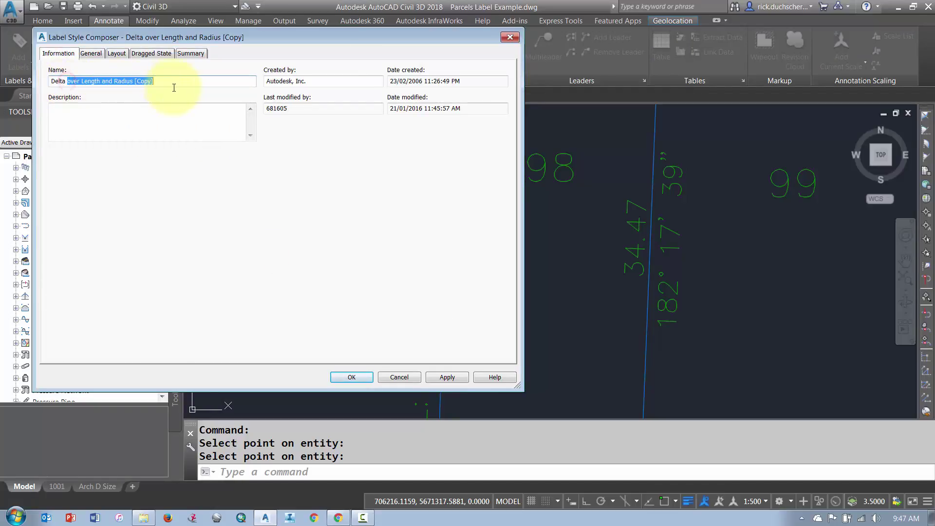
{"action": "type", "text": "and"}
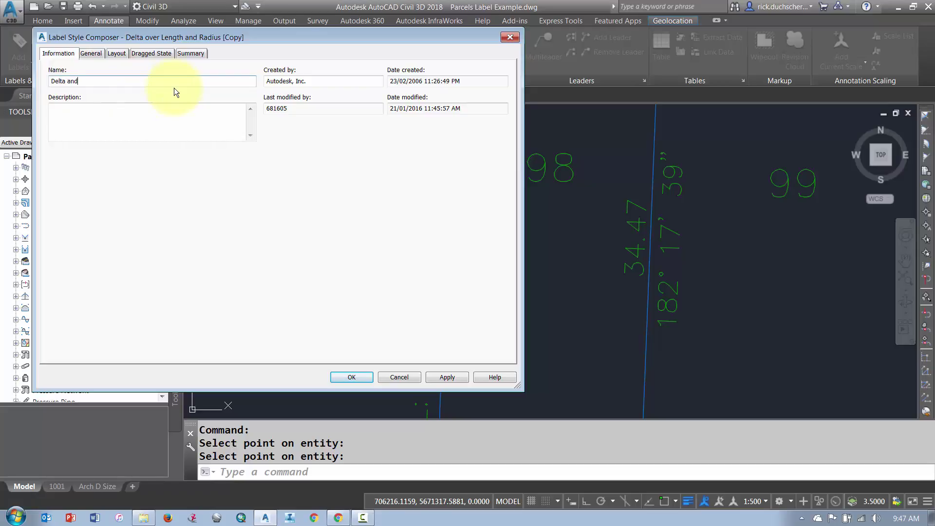
{"action": "type", "text": " Radius"}
{"action": "left_click", "coordinate": [118, 54]}
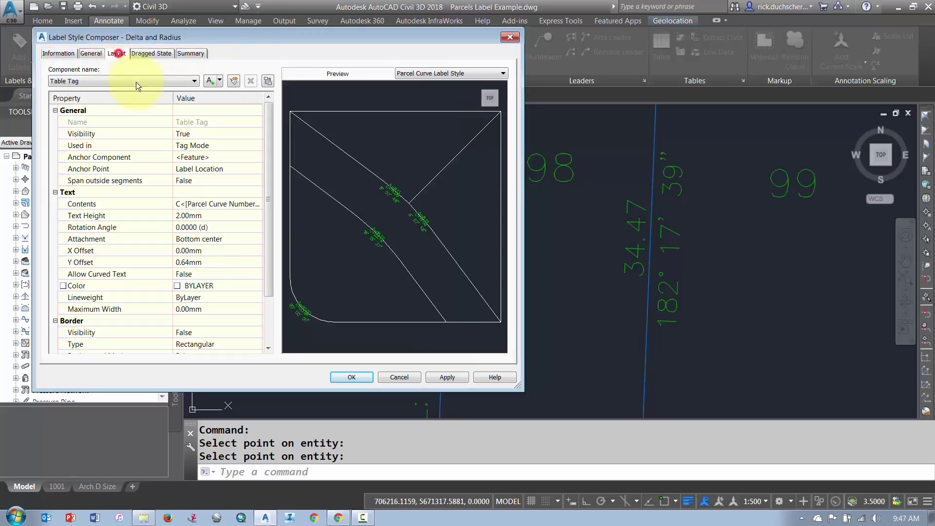
{"action": "left_click", "coordinate": [120, 81]}
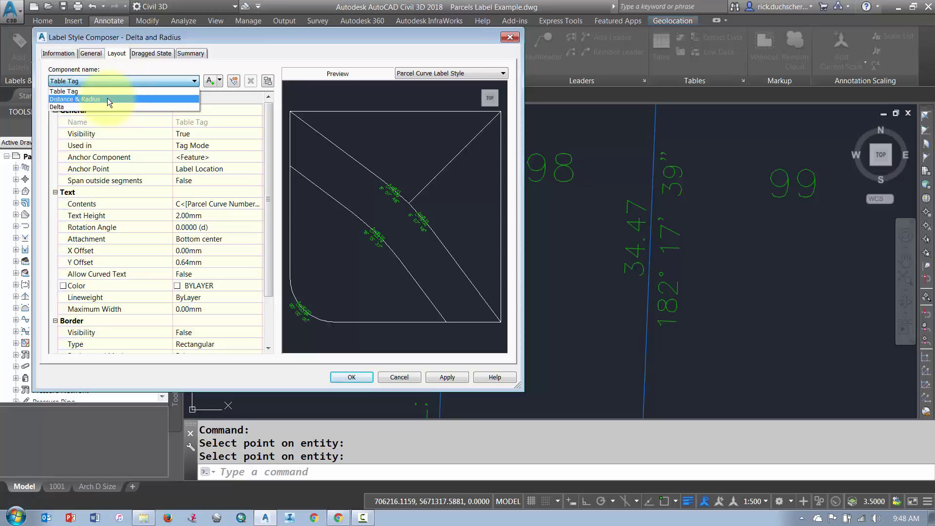
{"action": "left_click", "coordinate": [107, 98]}
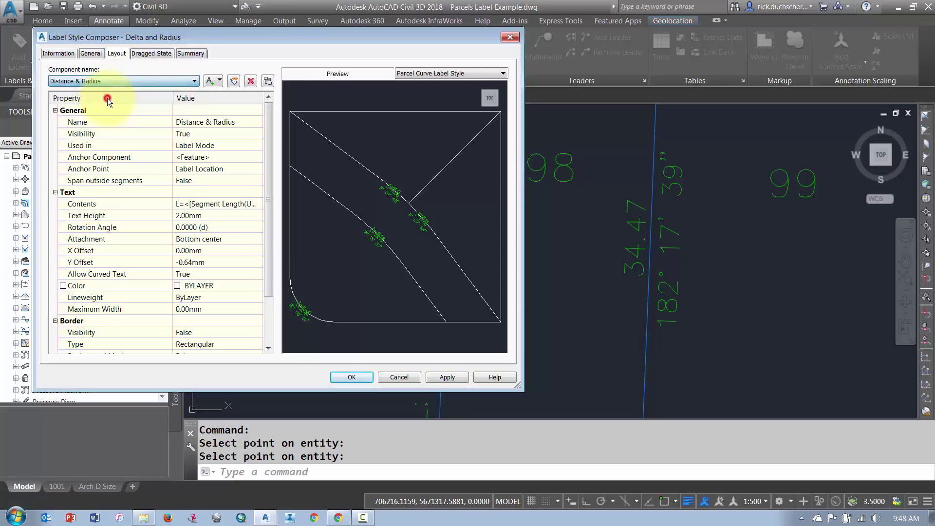
{"action": "left_click", "coordinate": [214, 122]}
{"action": "left_click_drag", "start_coordinate": [212, 122], "coordinate": [149, 122]}
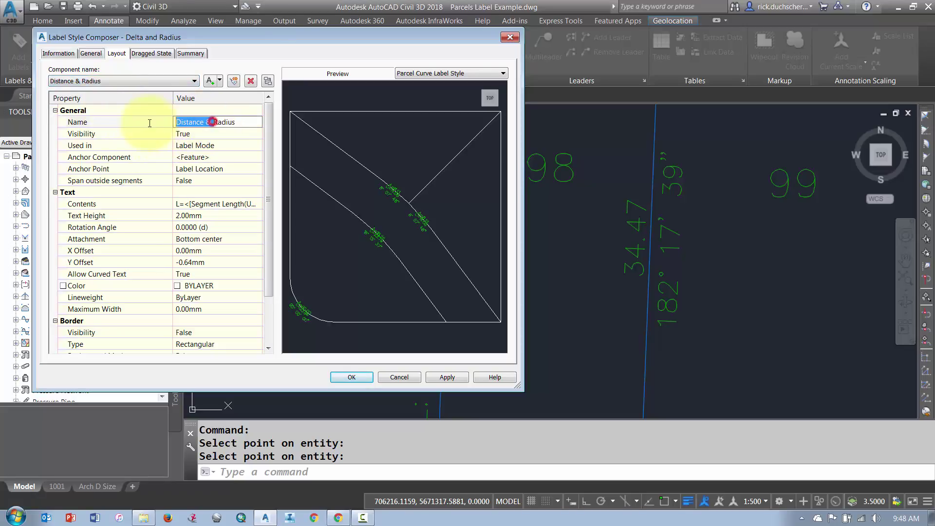
{"action": "key", "text": "Delete"}
{"action": "left_click", "coordinate": [155, 136]}
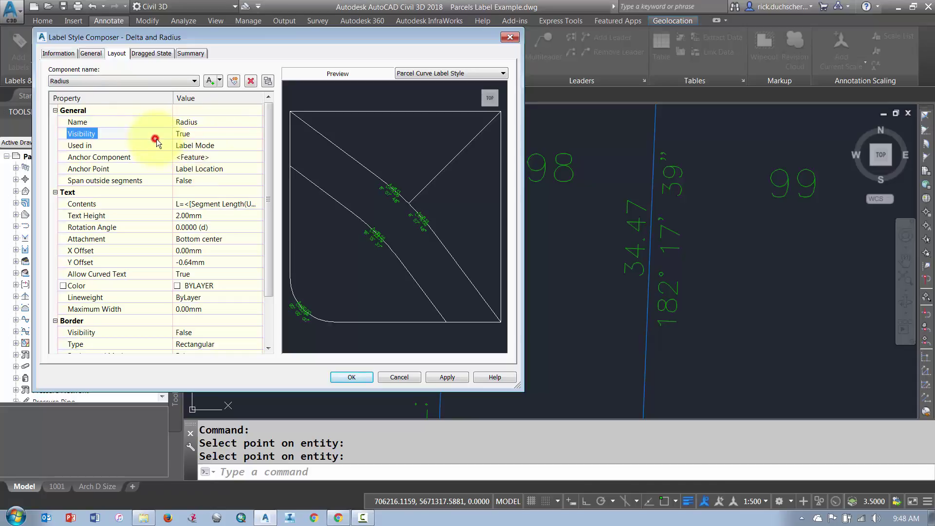
{"action": "left_click", "coordinate": [221, 203]}
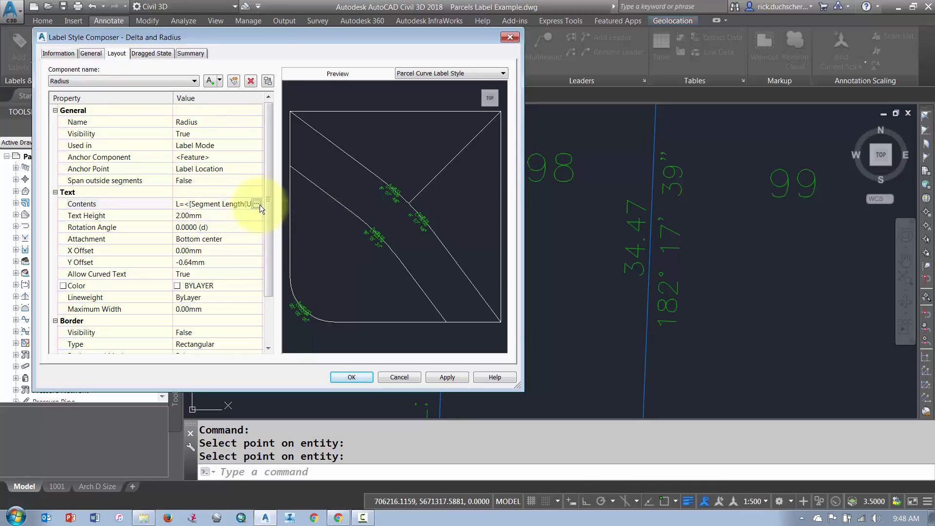
Step: Delete the Segment Length expression from the Radius component's text, leaving only the delta angle
{"action": "left_click", "coordinate": [256, 204]}
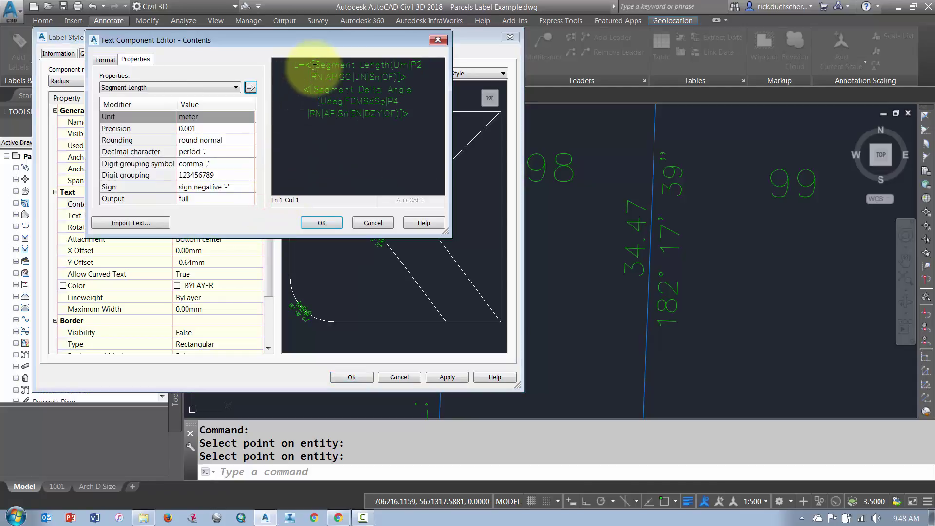
{"action": "left_click_drag", "start_coordinate": [309, 42], "coordinate": [310, 102]}
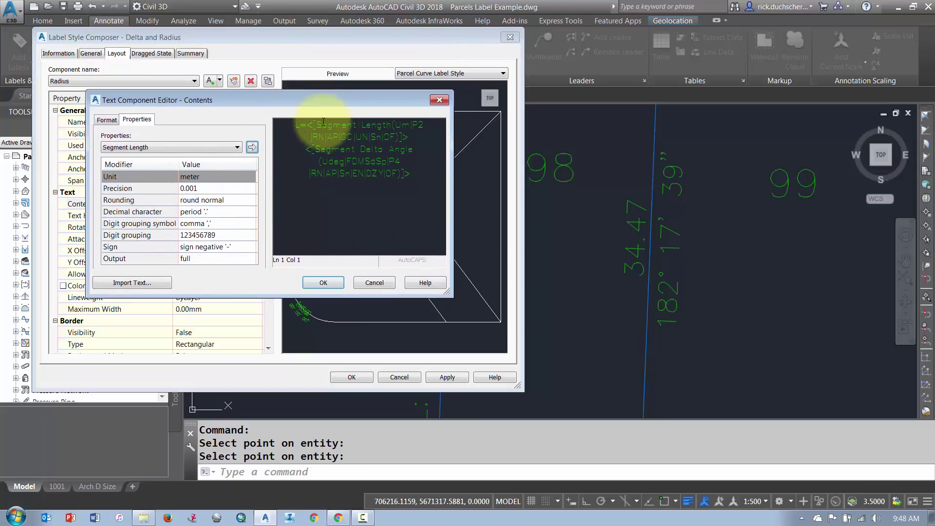
{"action": "left_click_drag", "start_coordinate": [408, 137], "coordinate": [282, 127]}
{"action": "key", "text": "Delete"}
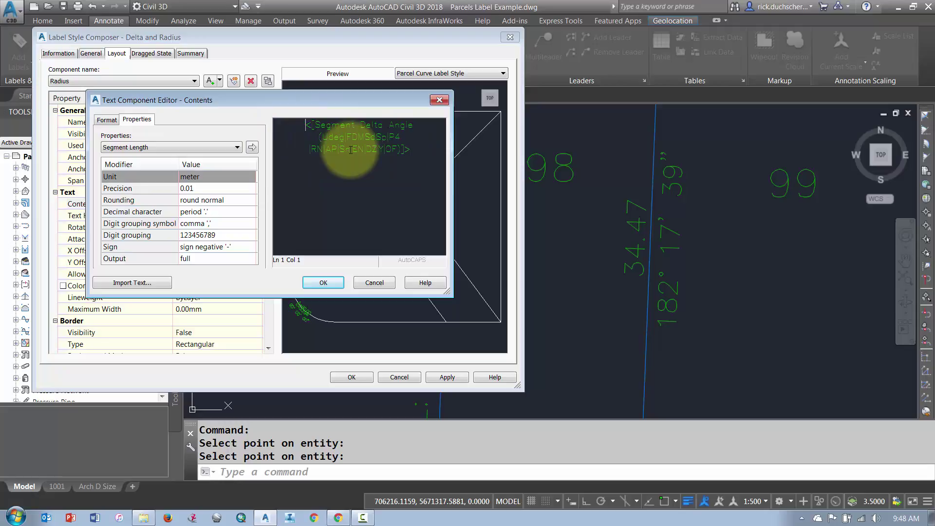
{"action": "left_click", "coordinate": [347, 142]}
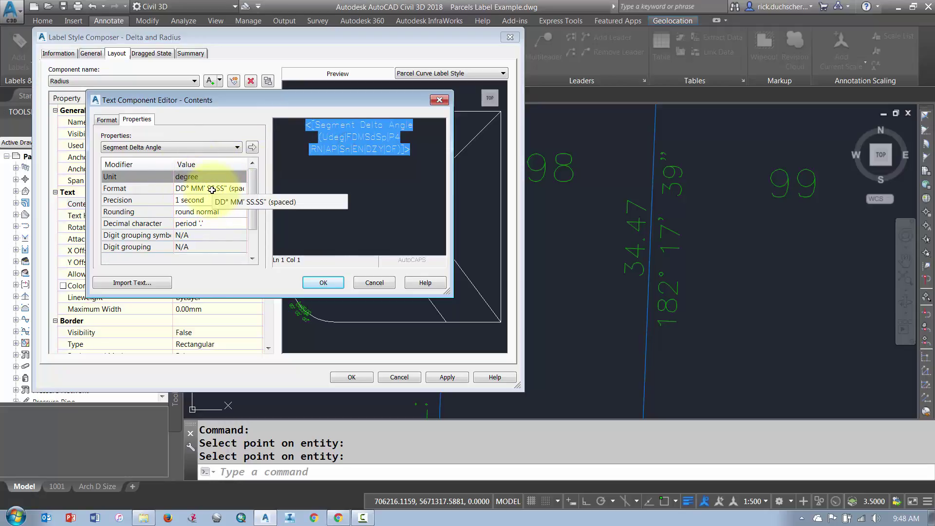
{"action": "left_click", "coordinate": [323, 283]}
Step: Review the Delta component and curve label preview, then save the Delta and Radius style
{"action": "left_click", "coordinate": [103, 80]}
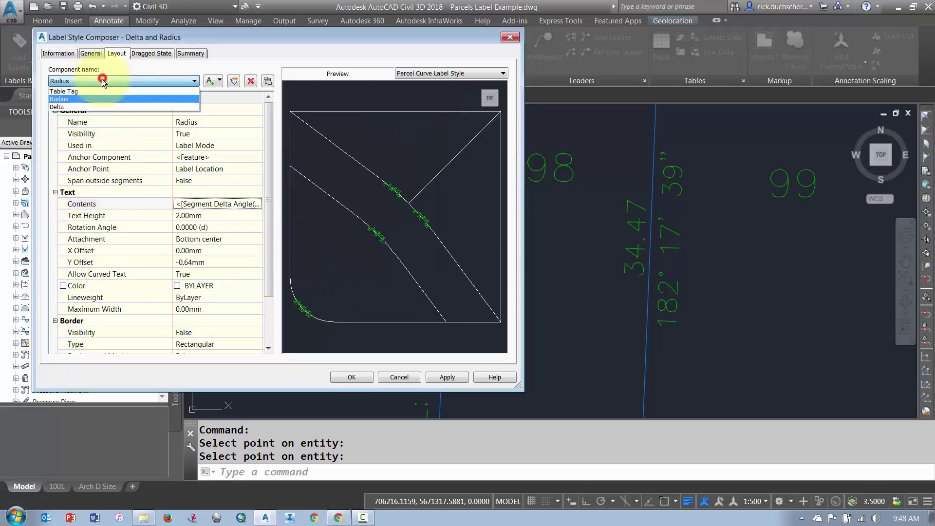
{"action": "left_click", "coordinate": [100, 107]}
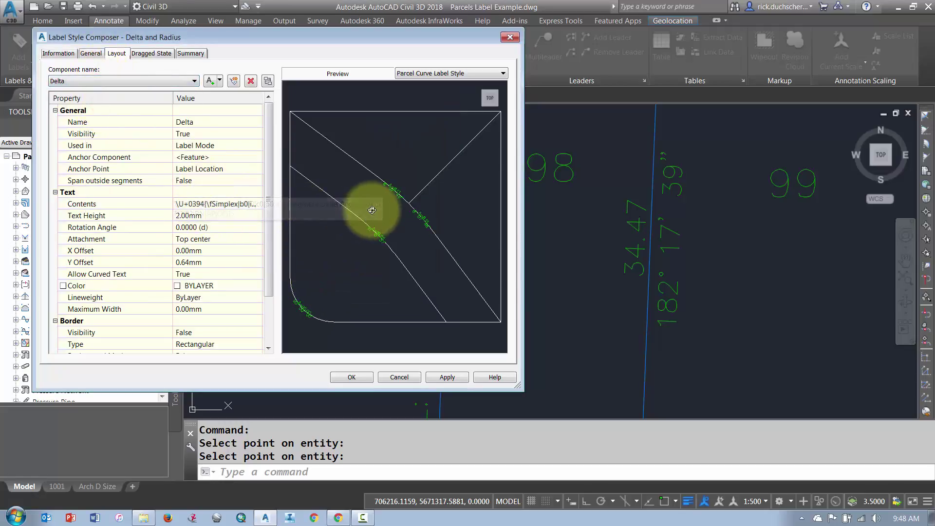
{"action": "scroll", "coordinate": [390, 186], "scroll_direction": "up", "scroll_amount": 5}
{"action": "middle_click_drag", "start_coordinate": [390, 184], "coordinate": [347, 184]}
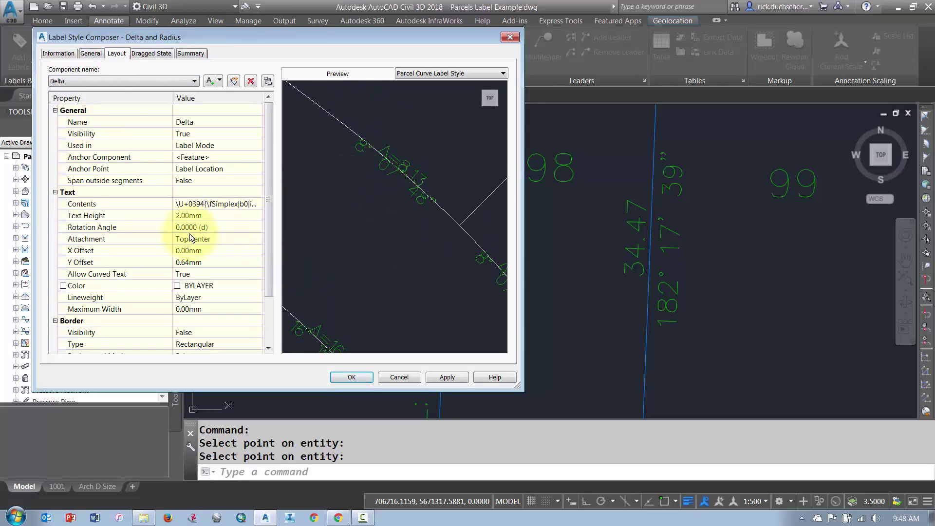
{"action": "left_click", "coordinate": [351, 377]}
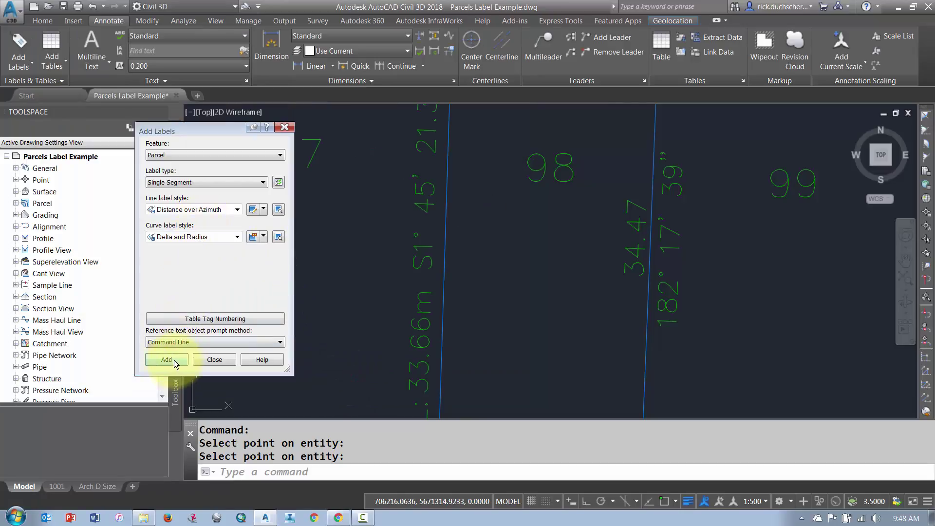
Step: Label the Coventry Mews NE cul-de-sac curve at lot 147 with the Delta and Radius style
{"action": "left_click", "coordinate": [166, 359]}
{"action": "scroll", "coordinate": [445, 225], "scroll_direction": "down", "scroll_amount": 5}
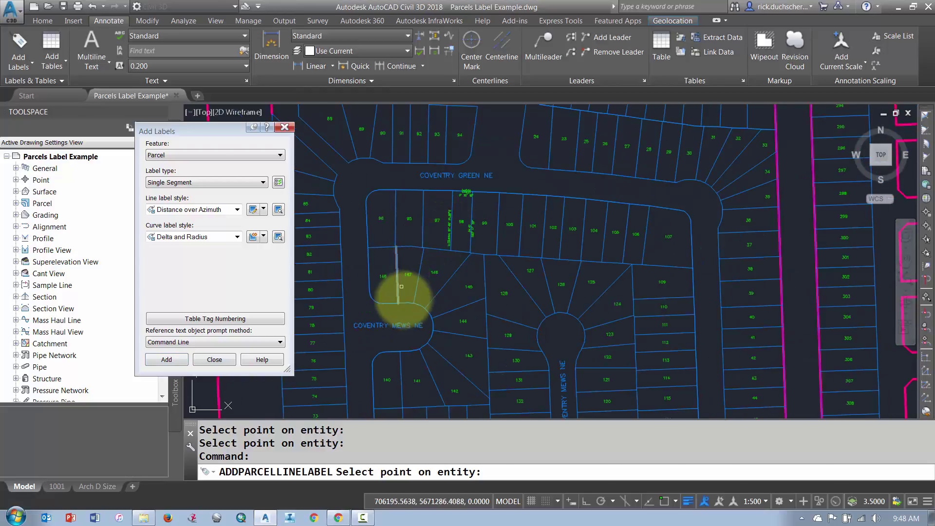
{"action": "scroll", "coordinate": [417, 308], "scroll_direction": "up", "scroll_amount": 4}
{"action": "left_click", "coordinate": [417, 306]}
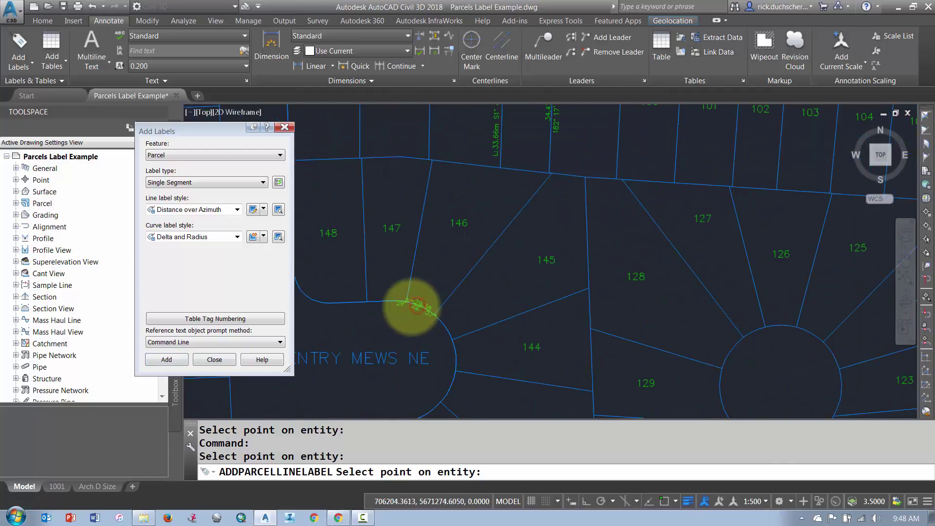
{"action": "scroll", "coordinate": [416, 306], "scroll_direction": "up", "scroll_amount": 5}
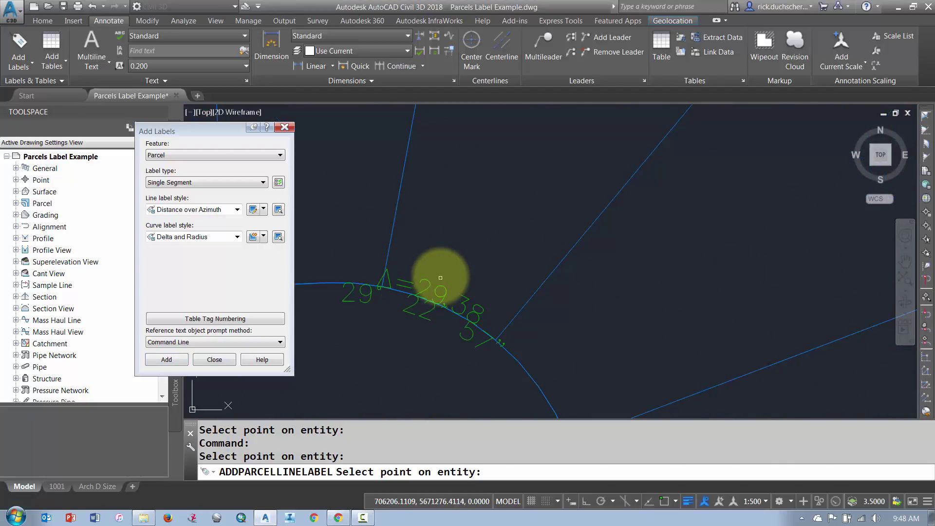
{"action": "key", "text": "Return"}
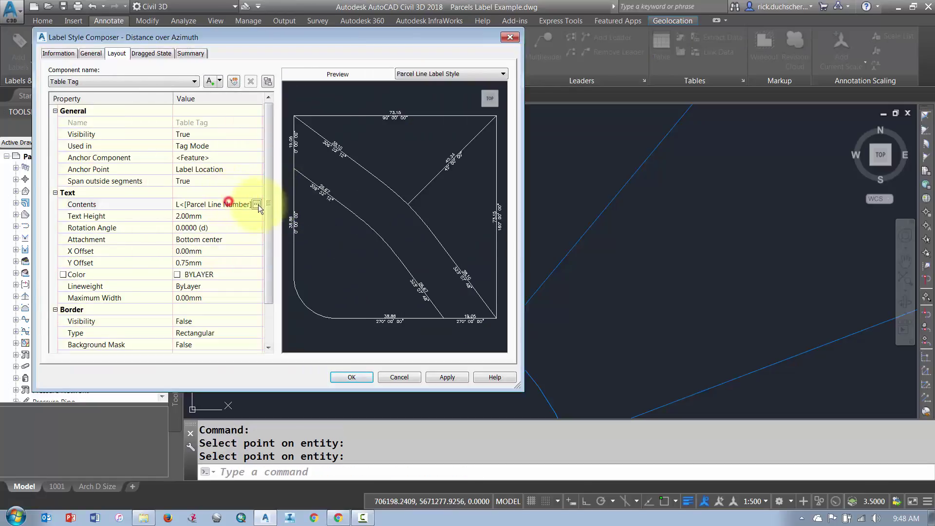
Step: Confirm the Distance and Azimuth component text, then apply and save the Distance over Azimuth style
{"action": "left_click", "coordinate": [131, 80]}
{"action": "left_click", "coordinate": [128, 96]}
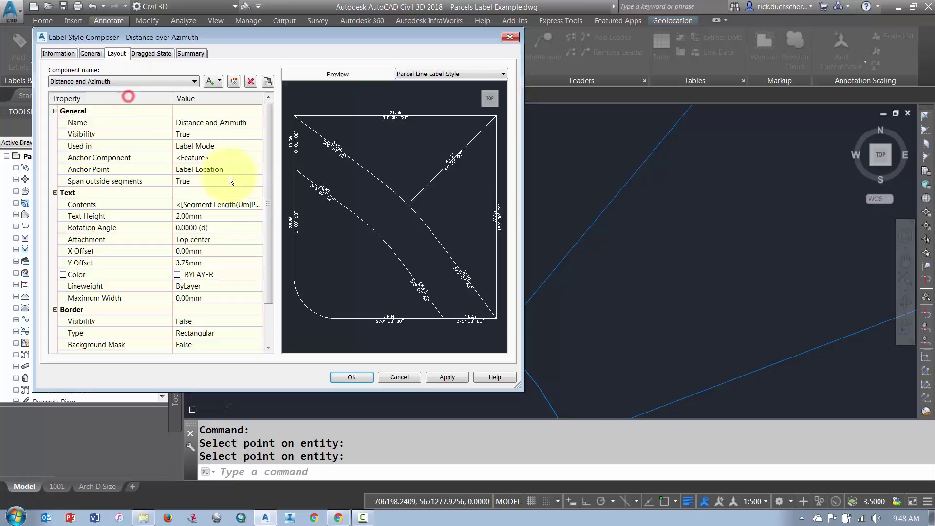
{"action": "left_click", "coordinate": [257, 205]}
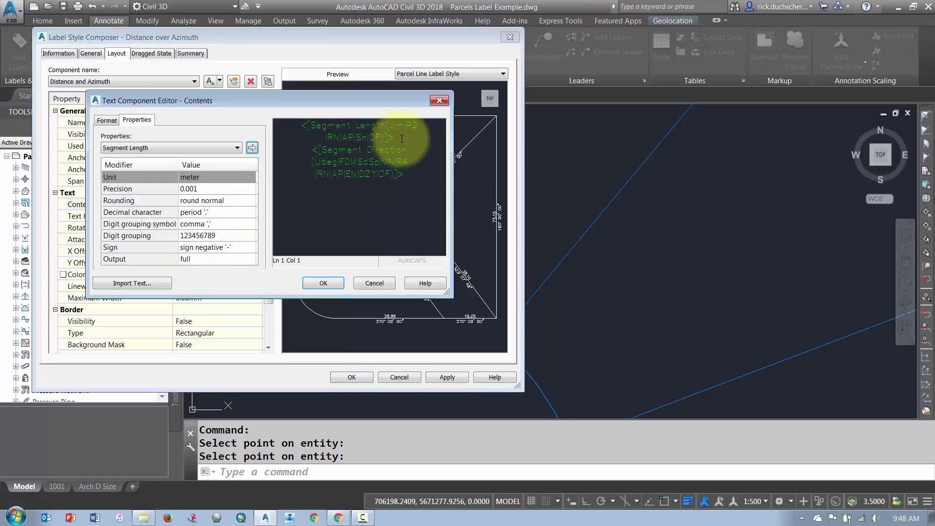
{"action": "left_click", "coordinate": [324, 282]}
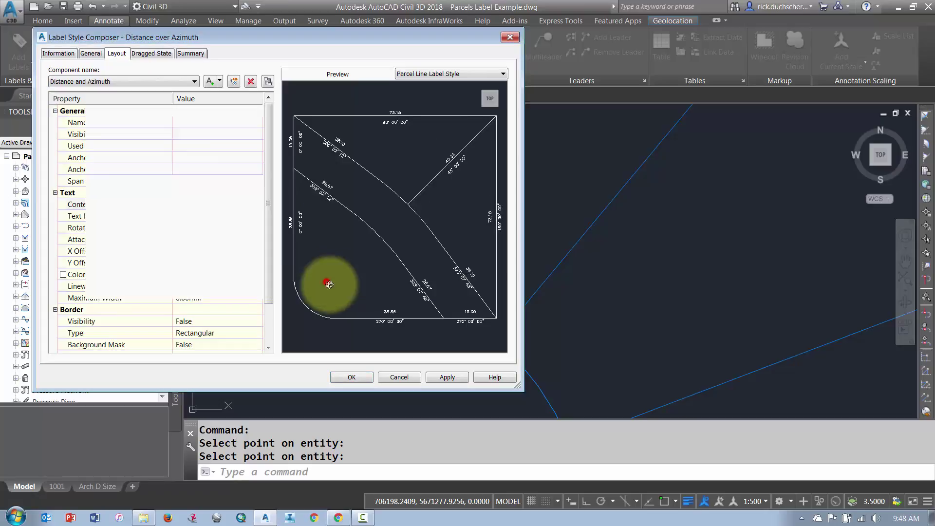
{"action": "left_click", "coordinate": [447, 378]}
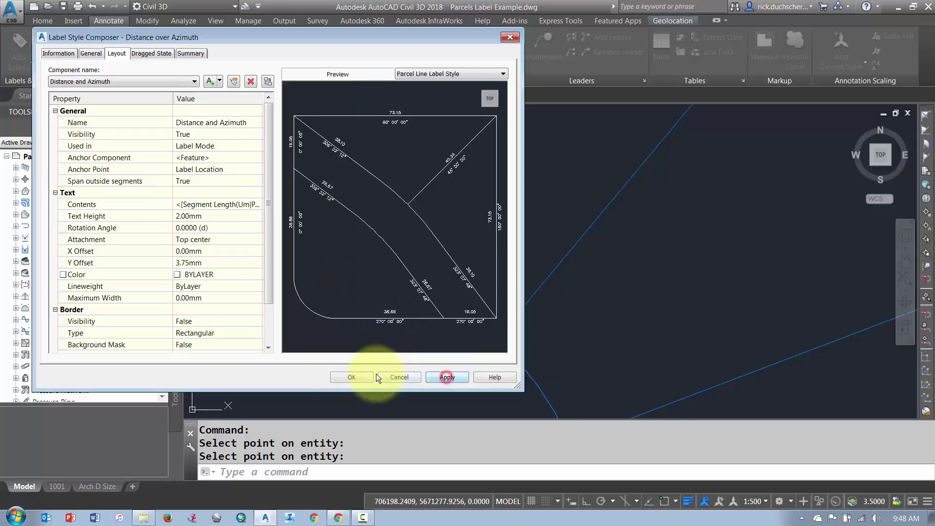
{"action": "left_click", "coordinate": [342, 378]}
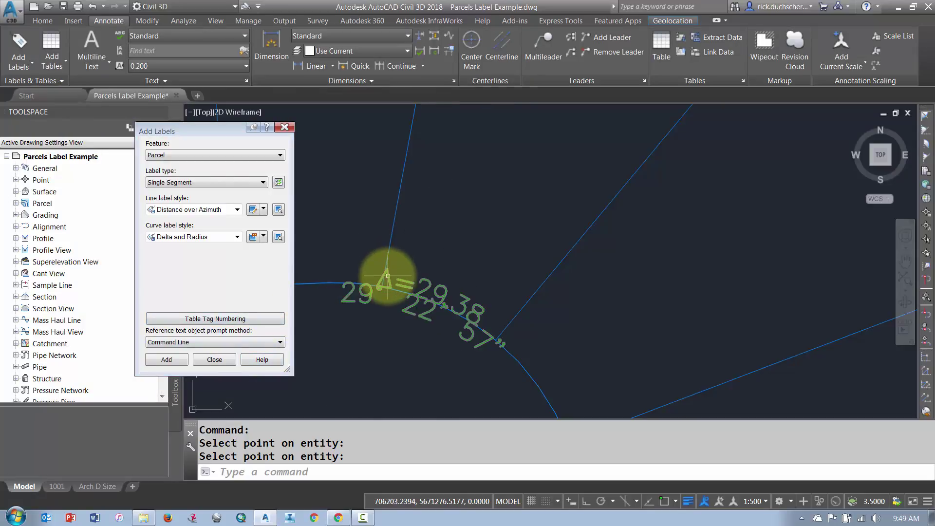
Step: Flip the Delta and Radius curve label to the other side of the arc
{"action": "scroll", "coordinate": [419, 272], "scroll_direction": "down", "scroll_amount": 3}
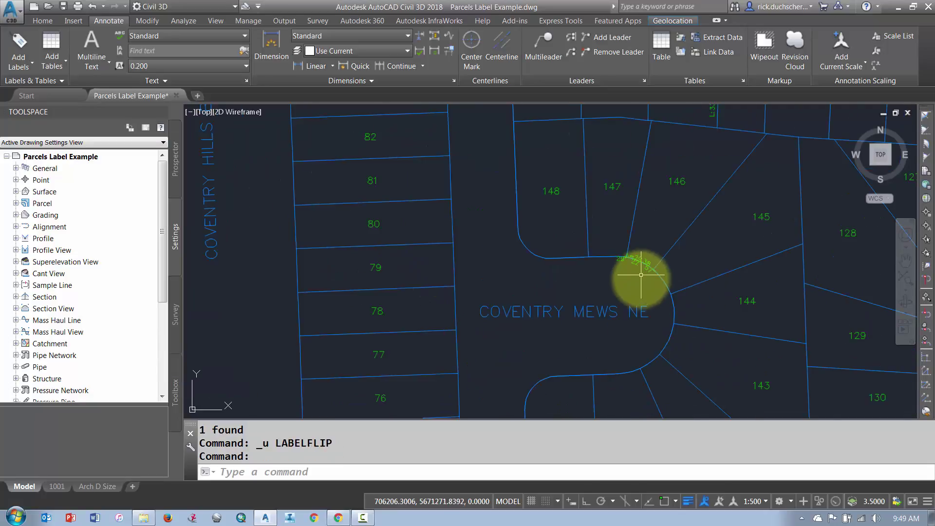
{"action": "scroll", "coordinate": [630, 272], "scroll_direction": "up", "scroll_amount": 5}
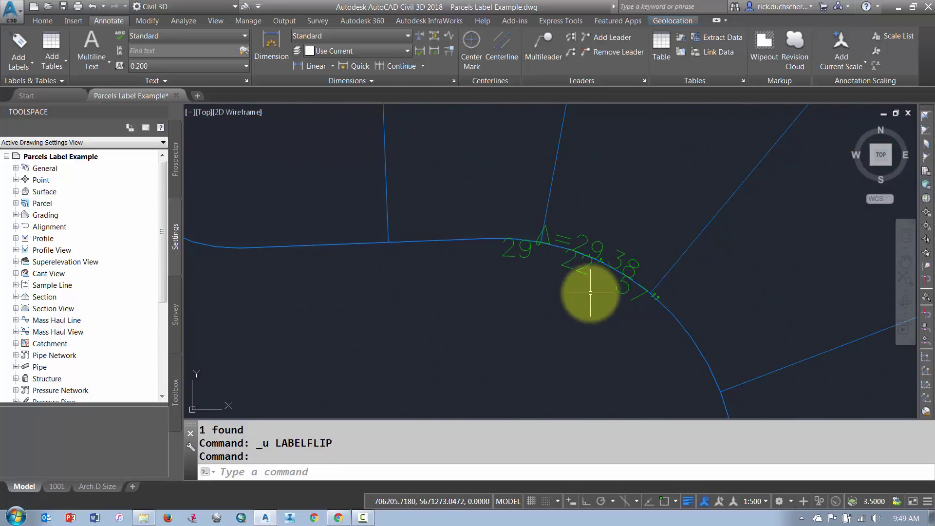
{"action": "left_click", "coordinate": [565, 263]}
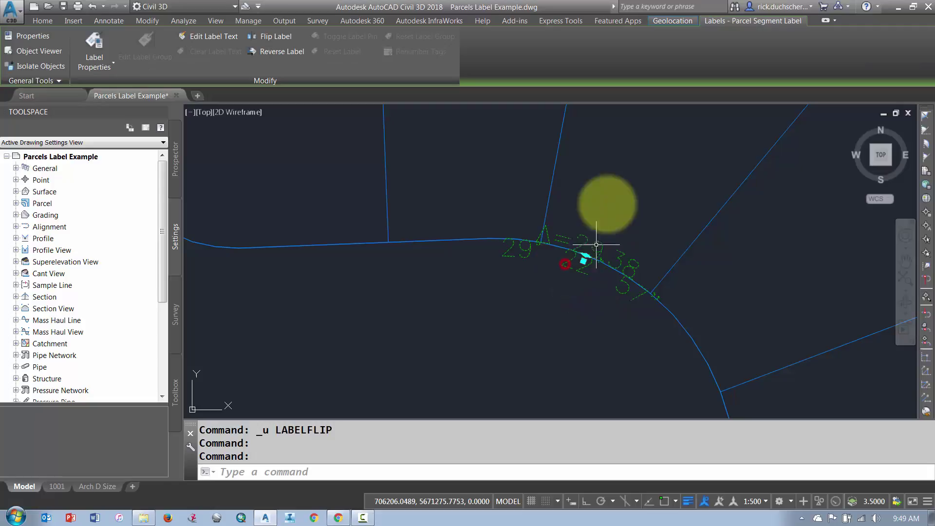
{"action": "right_click", "coordinate": [607, 200]}
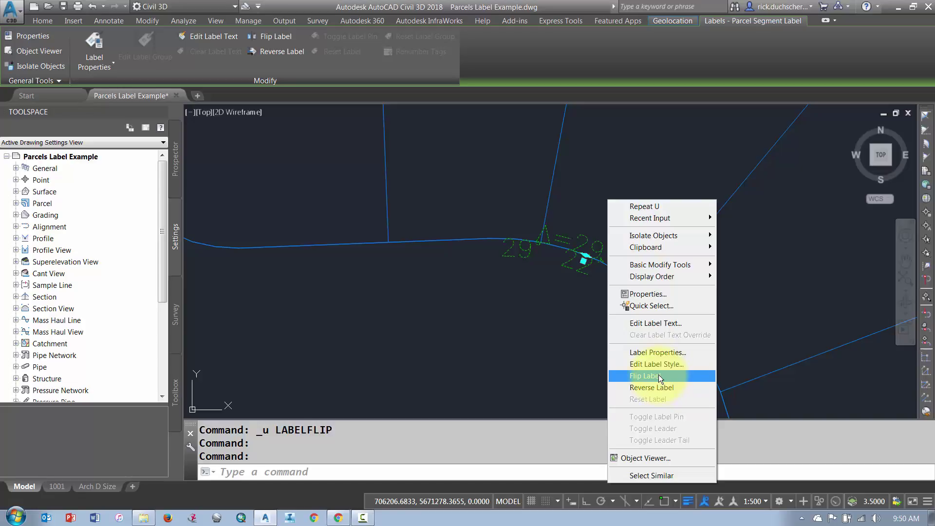
{"action": "left_click", "coordinate": [645, 376]}
{"action": "left_click", "coordinate": [531, 314]}
{"action": "left_click", "coordinate": [532, 316]}
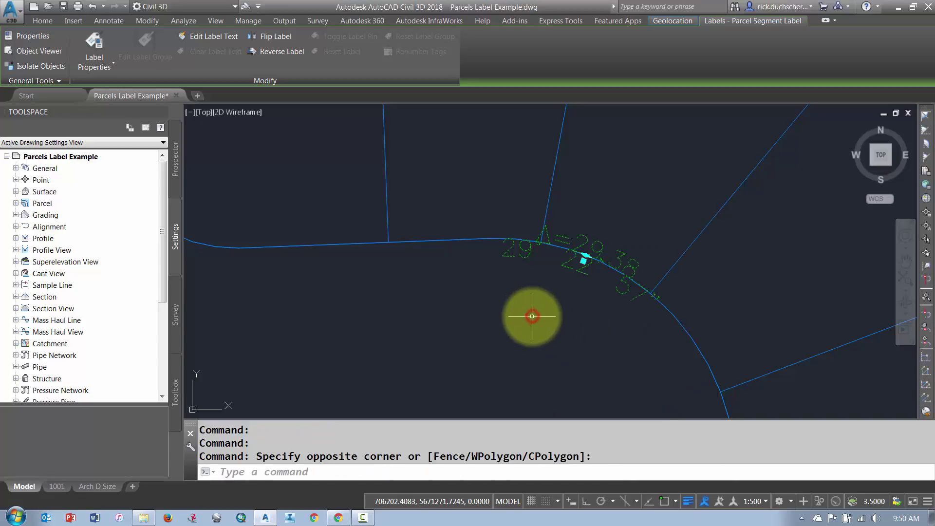
{"action": "key", "text": "Escape"}
{"action": "key", "text": "Escape"}
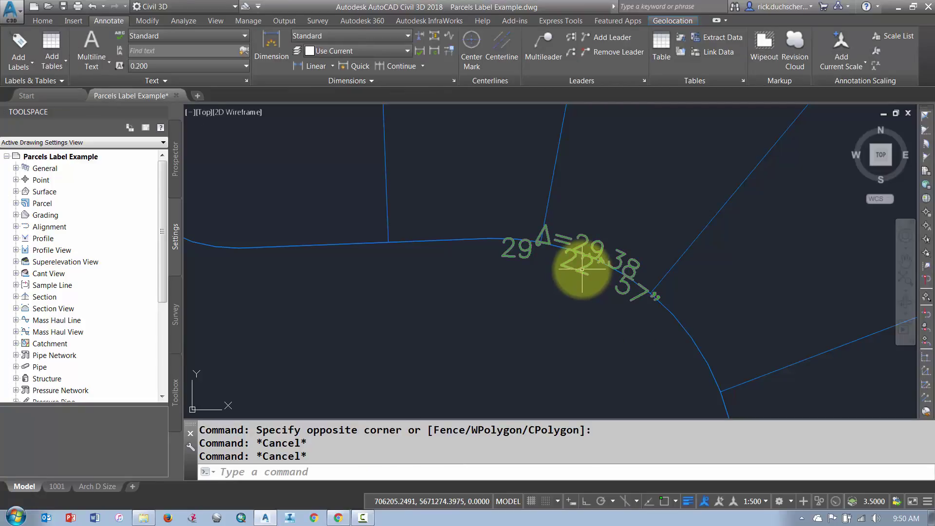
Step: Flip the curve label across again, then back to its original place above the arc
{"action": "left_click", "coordinate": [582, 268]}
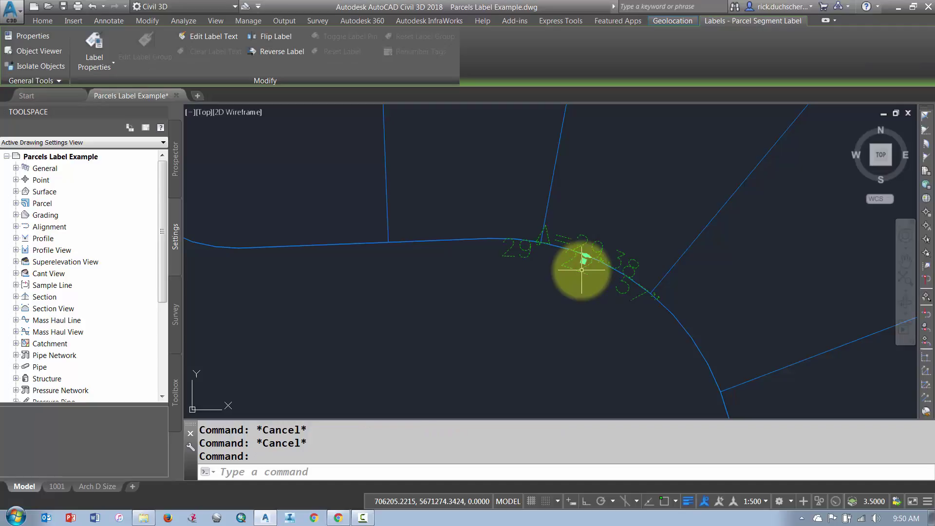
{"action": "right_click", "coordinate": [582, 269]}
{"action": "left_click", "coordinate": [628, 401]}
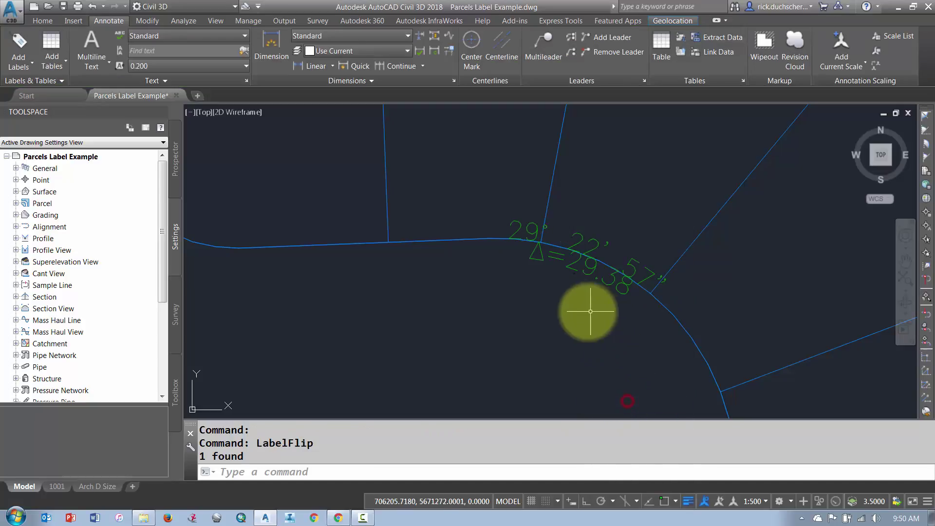
{"action": "left_click", "coordinate": [584, 265]}
{"action": "right_click", "coordinate": [621, 271]}
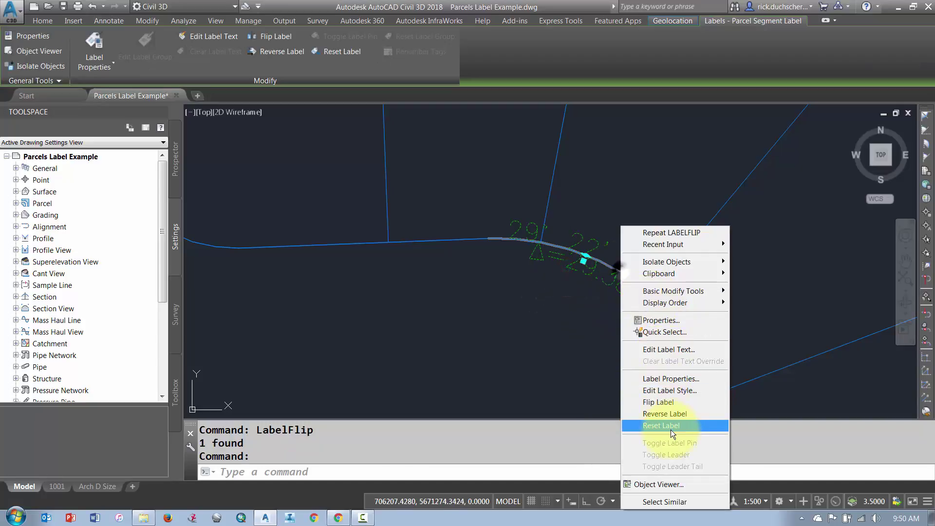
{"action": "left_click", "coordinate": [666, 403]}
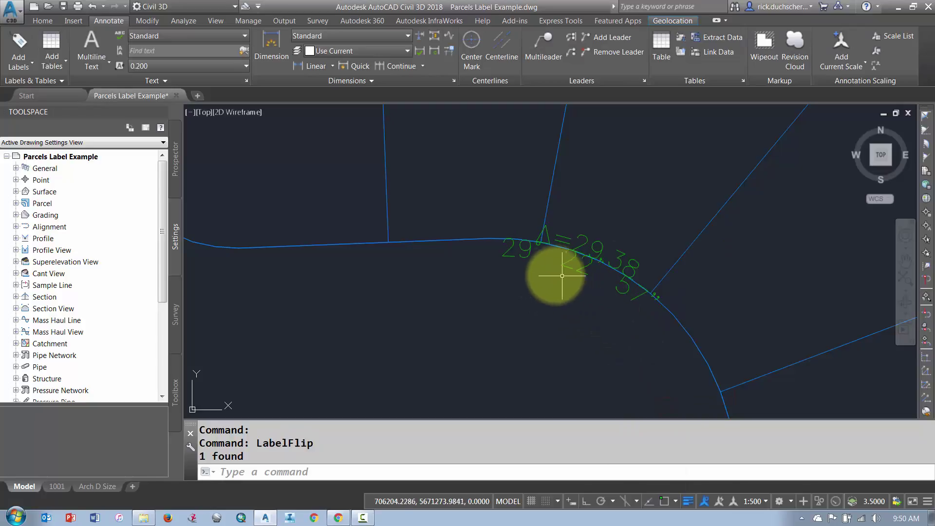
Step: Reverse the bearing label on the line between parcels 98 and 99
{"action": "scroll", "coordinate": [562, 276], "scroll_direction": "up", "scroll_amount": 3}
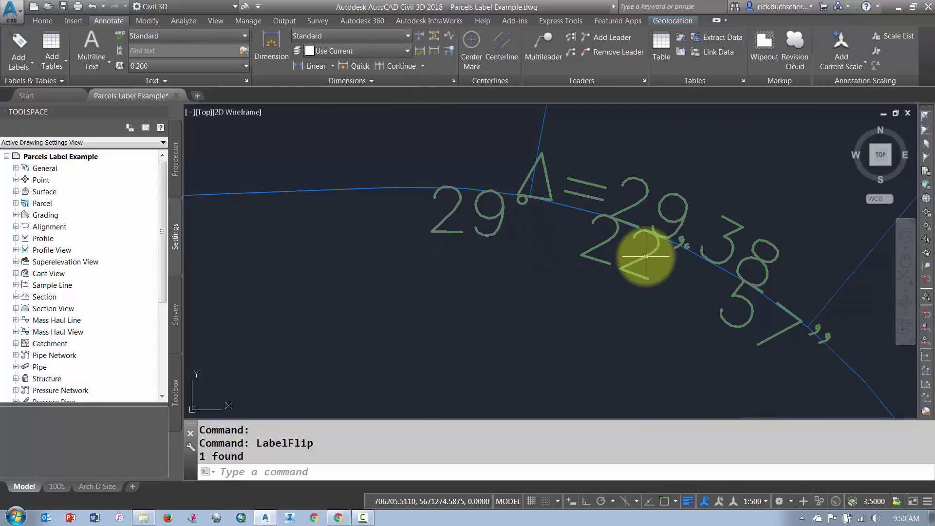
{"action": "scroll", "coordinate": [646, 257], "scroll_direction": "down", "scroll_amount": 5}
{"action": "middle_click_drag", "start_coordinate": [662, 242], "coordinate": [658, 274]}
{"action": "scroll", "coordinate": [649, 250], "scroll_direction": "up", "scroll_amount": 3}
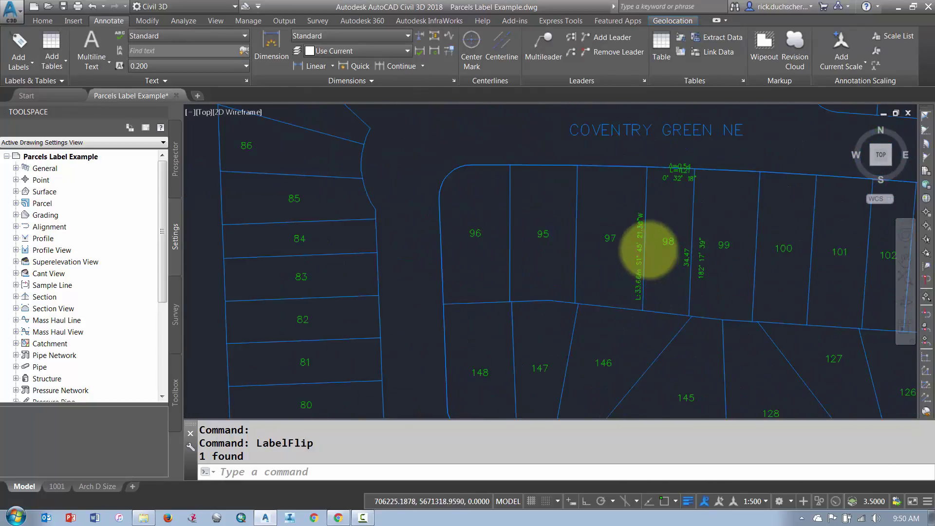
{"action": "scroll", "coordinate": [649, 249], "scroll_direction": "up", "scroll_amount": 4}
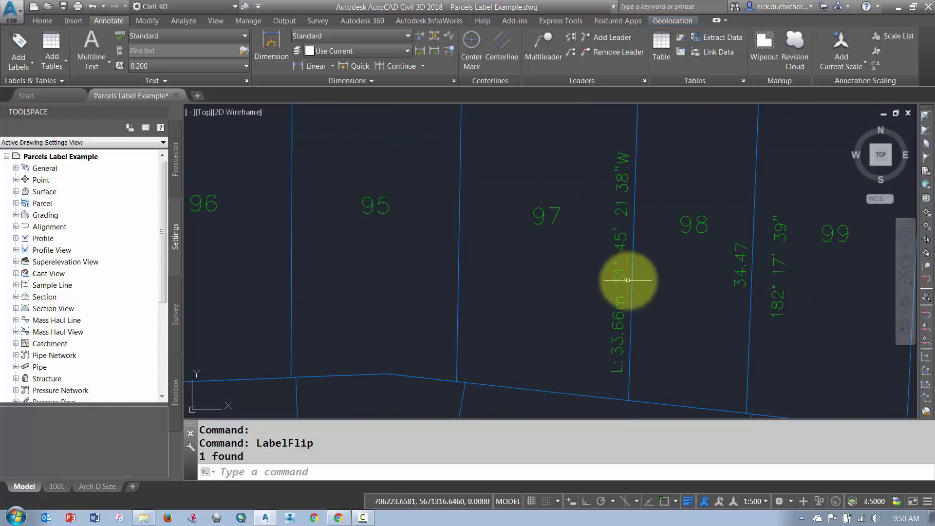
{"action": "scroll", "coordinate": [549, 293], "scroll_direction": "down", "scroll_amount": 3}
{"action": "scroll", "coordinate": [624, 298], "scroll_direction": "up", "scroll_amount": 5}
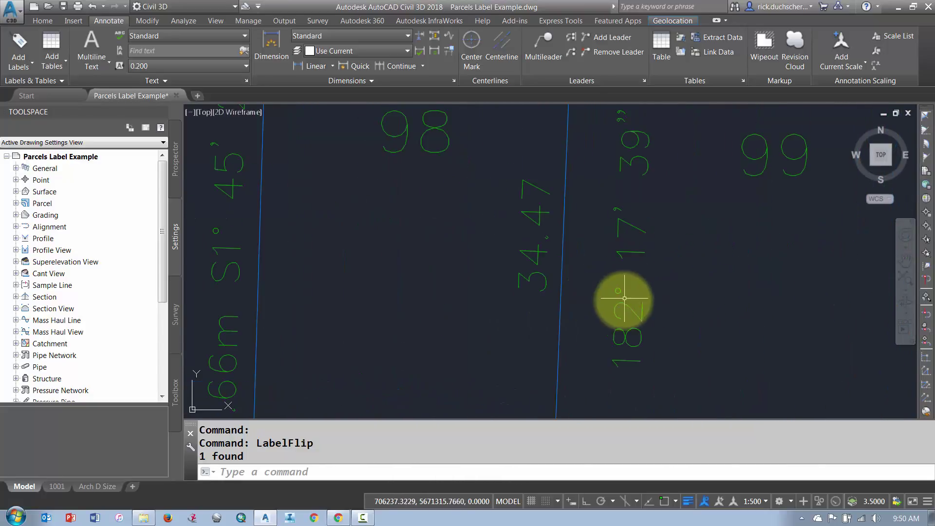
{"action": "scroll", "coordinate": [624, 298], "scroll_direction": "down", "scroll_amount": 3}
{"action": "scroll", "coordinate": [549, 257], "scroll_direction": "up", "scroll_amount": 3}
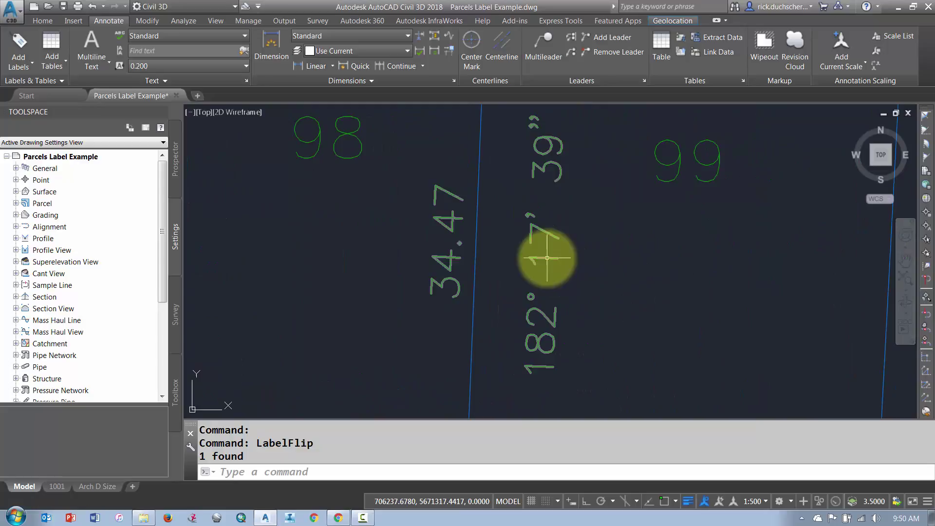
{"action": "key", "text": "Return"}
{"action": "left_click", "coordinate": [532, 255]}
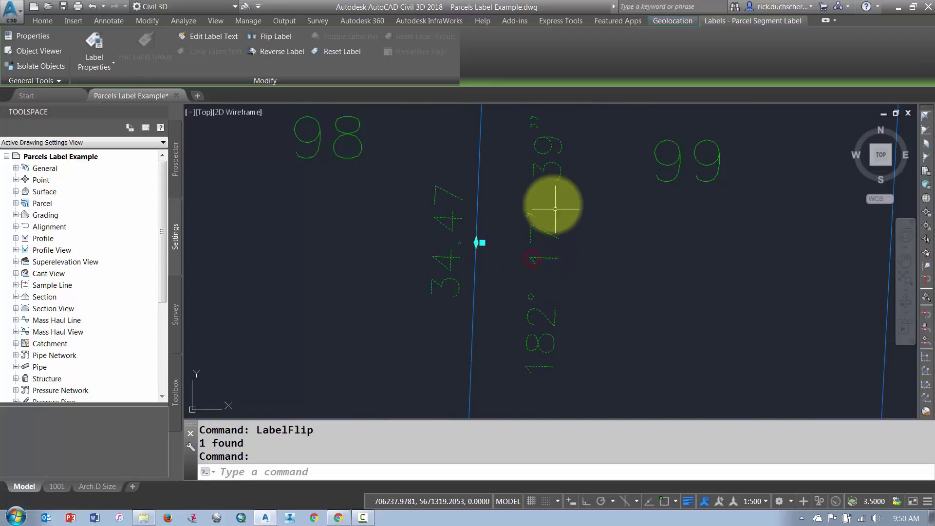
{"action": "right_click", "coordinate": [553, 205]}
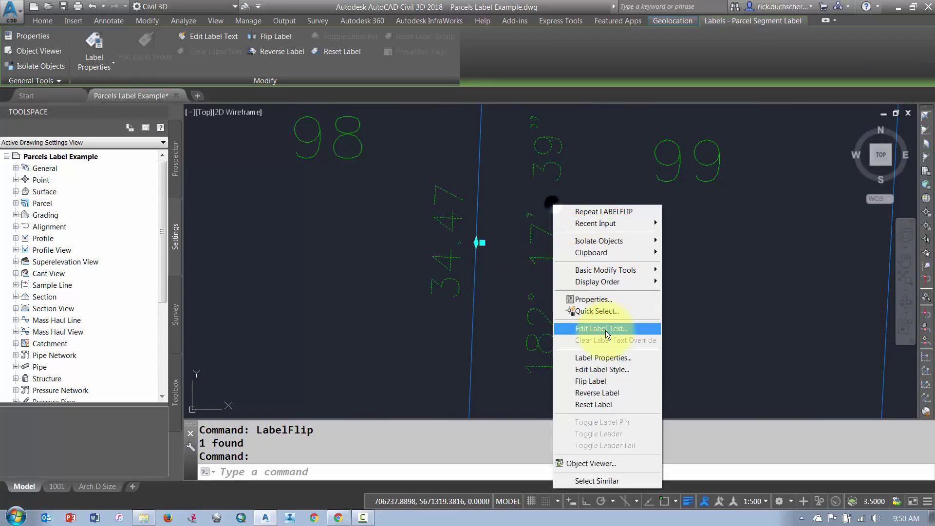
{"action": "left_click", "coordinate": [610, 390]}
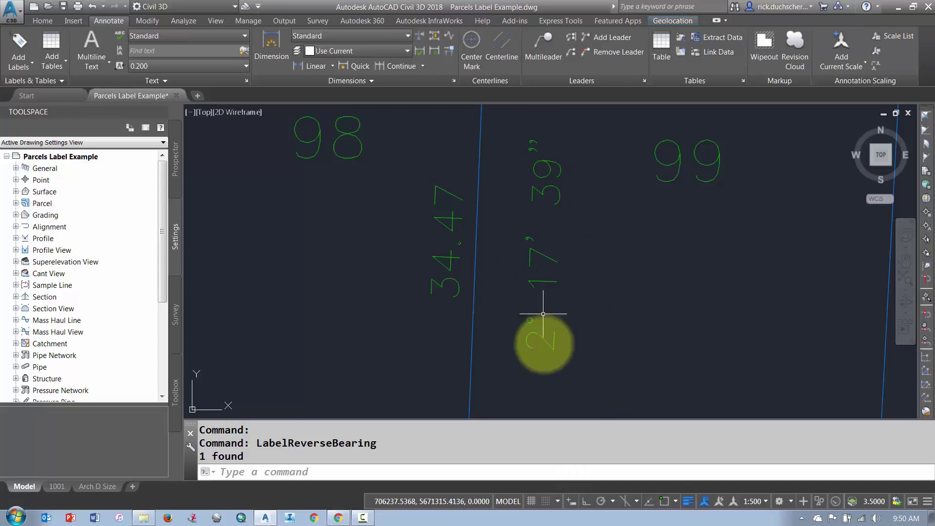
Step: Reset the 98/99 bearing label to its default, reading 34.47 over 182° 17' 39"
{"action": "left_click", "coordinate": [539, 335]}
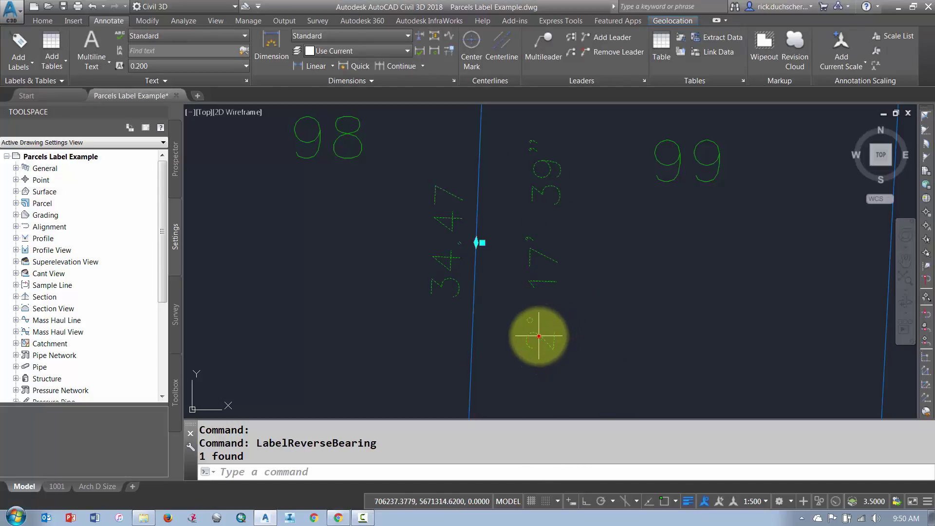
{"action": "right_click", "coordinate": [540, 281]}
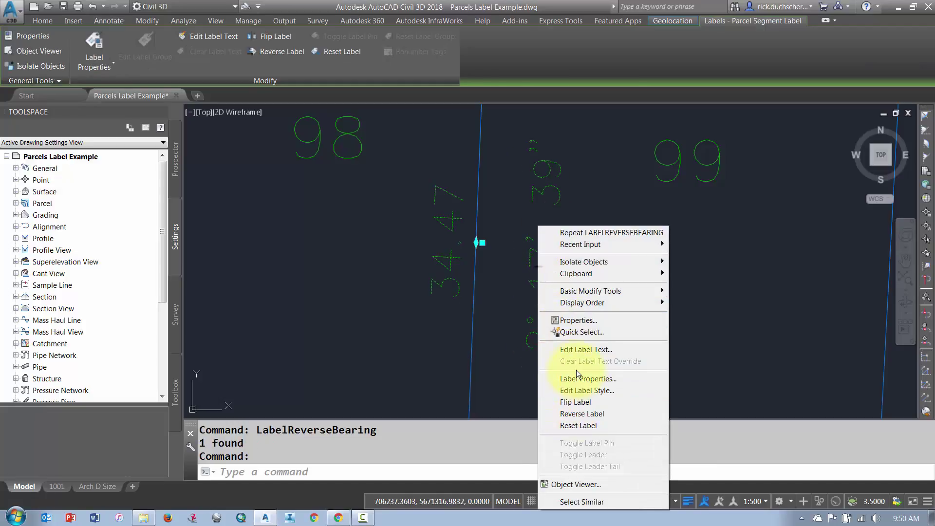
{"action": "left_click", "coordinate": [576, 425]}
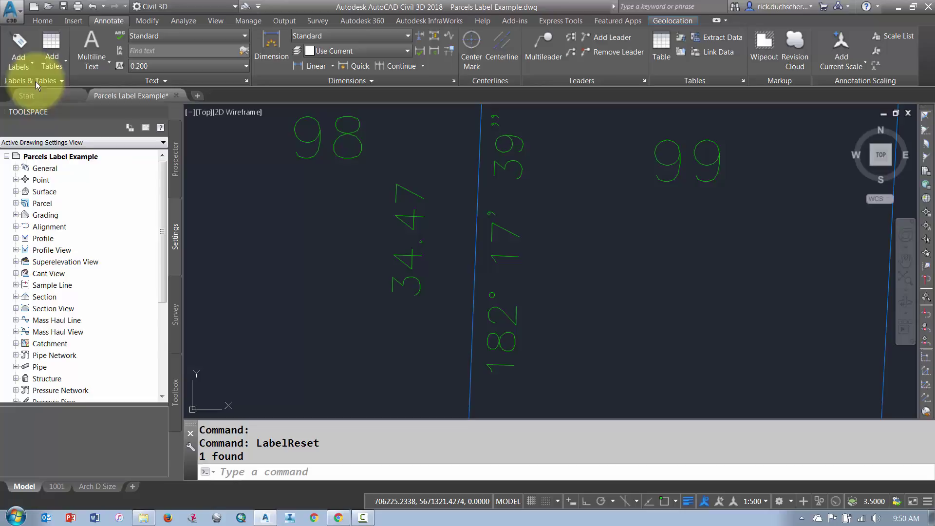
Step: Reopen and close Add Parcel Labels, then frame lots 97–104 and their top-boundary curve label
{"action": "left_click", "coordinate": [21, 68]}
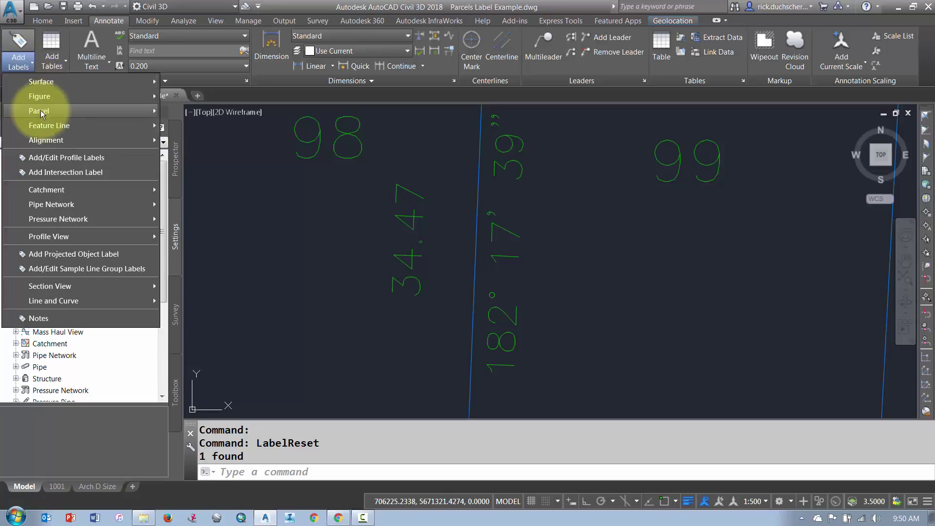
{"action": "mouse_move", "coordinate": [73, 110]}
{"action": "left_click", "coordinate": [181, 111]}
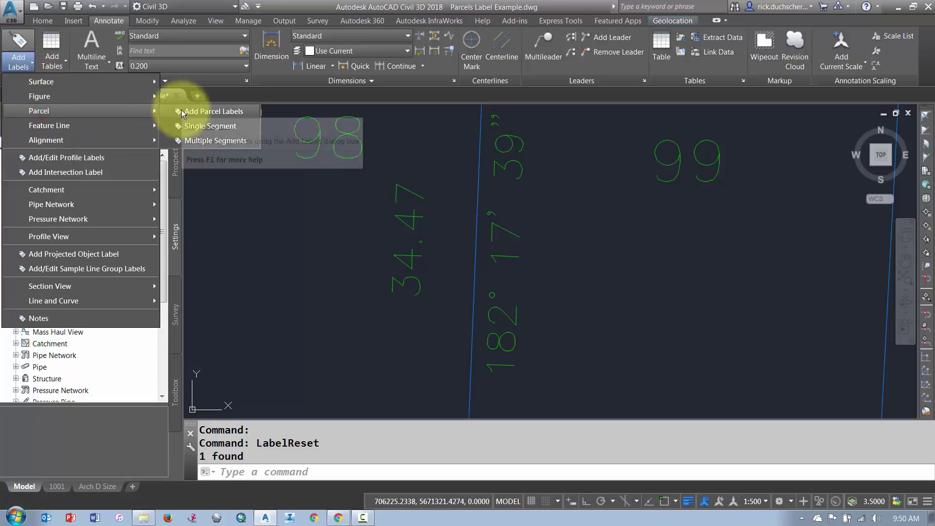
{"action": "left_click_drag", "start_coordinate": [205, 133], "coordinate": [216, 97]}
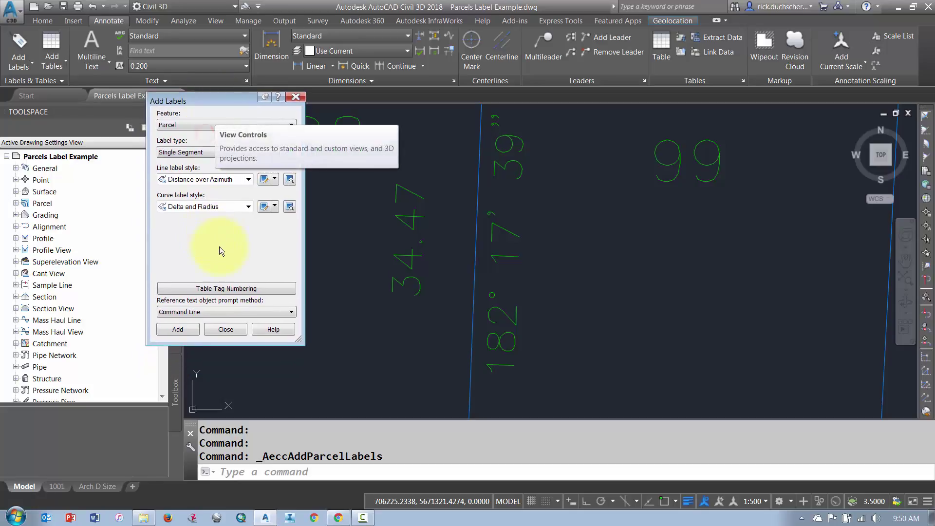
{"action": "left_click", "coordinate": [225, 330]}
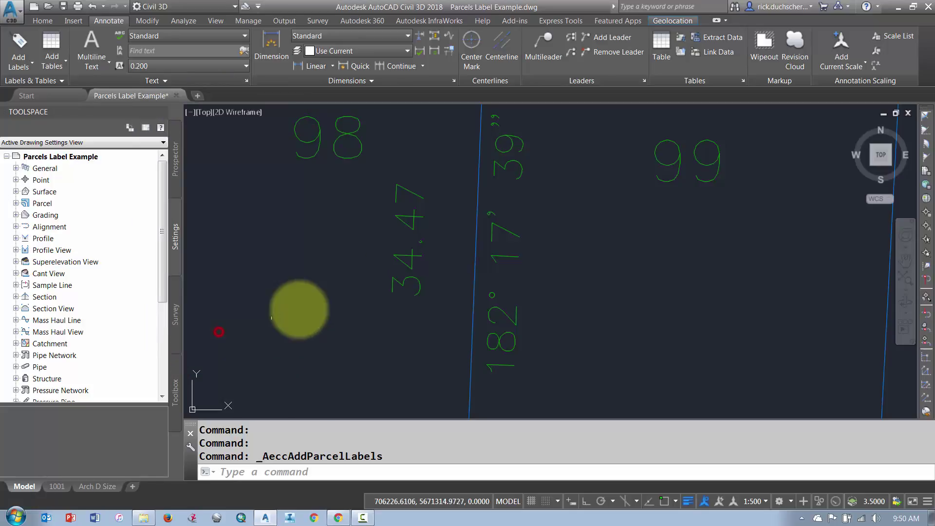
{"action": "scroll", "coordinate": [397, 221], "scroll_direction": "down", "scroll_amount": 4}
{"action": "middle_click_drag", "start_coordinate": [397, 222], "coordinate": [411, 258]}
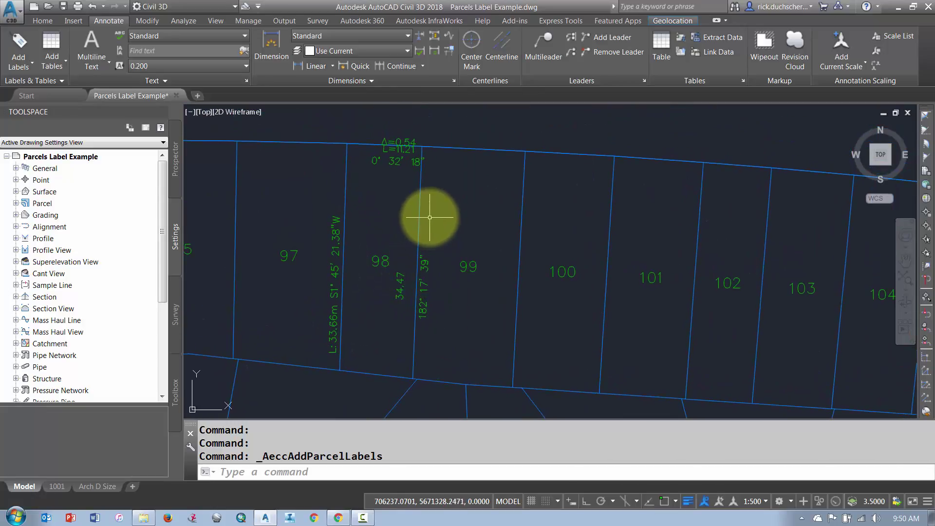